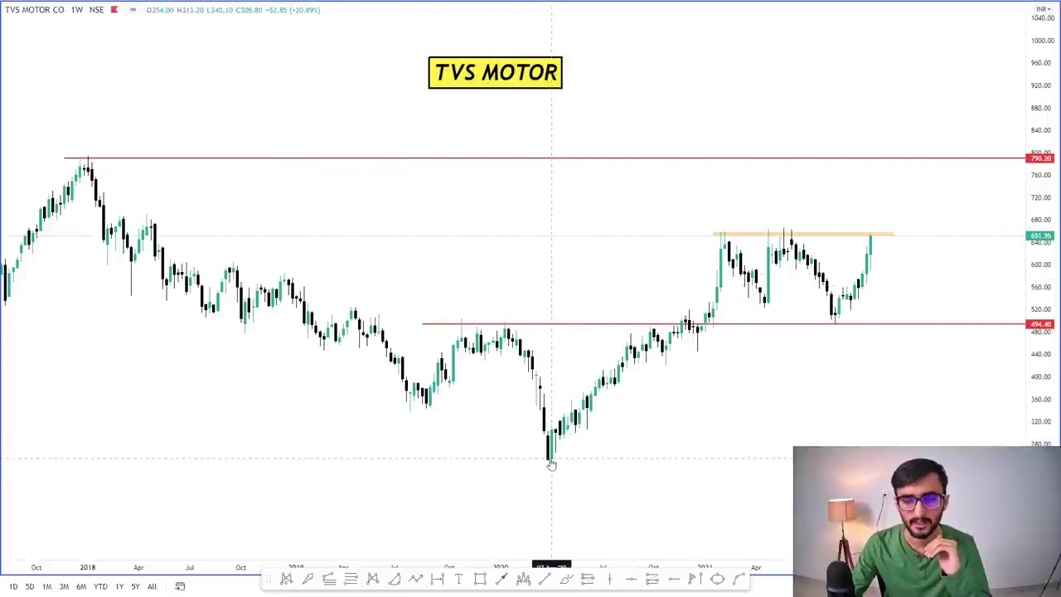
# Switch the TVS Motor chart to the 1M interval and inspect the yellow resistance zone by the latest candles.
pyautogui.click(723, 237)
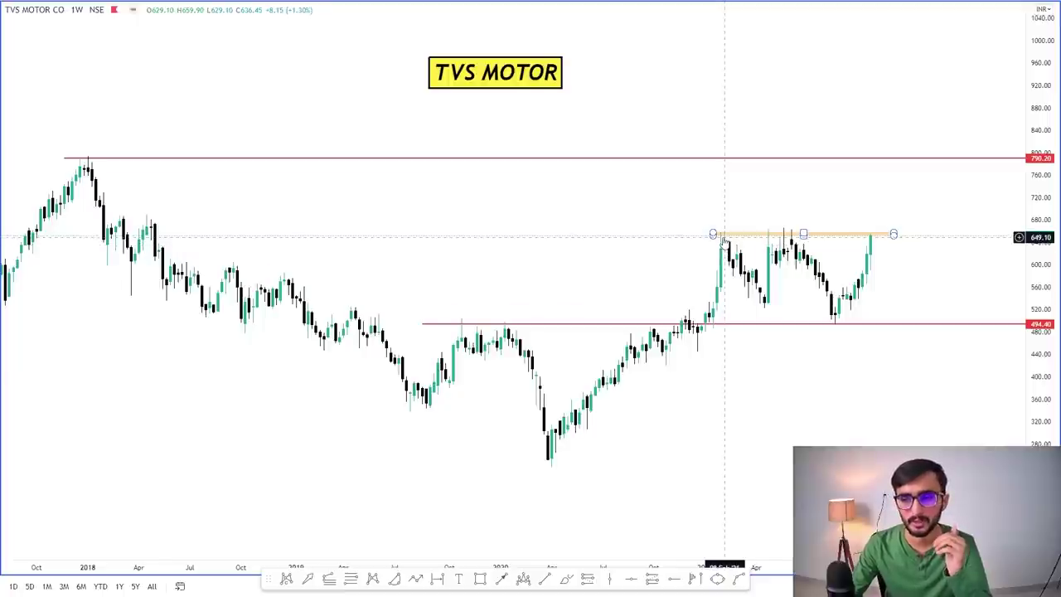
pyautogui.click(834, 242)
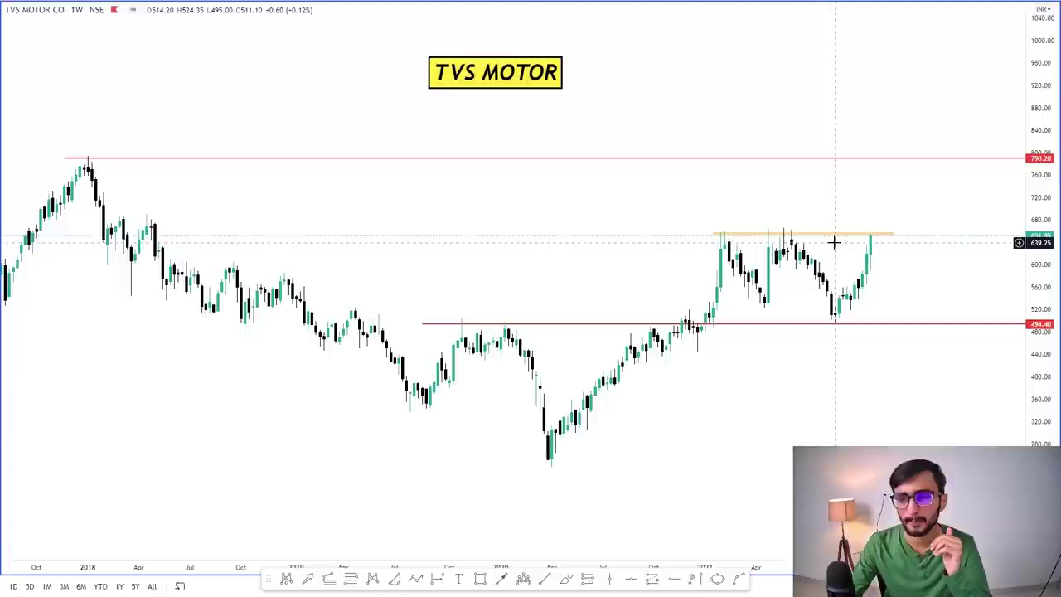
pyautogui.scroll(1, 871, 304)
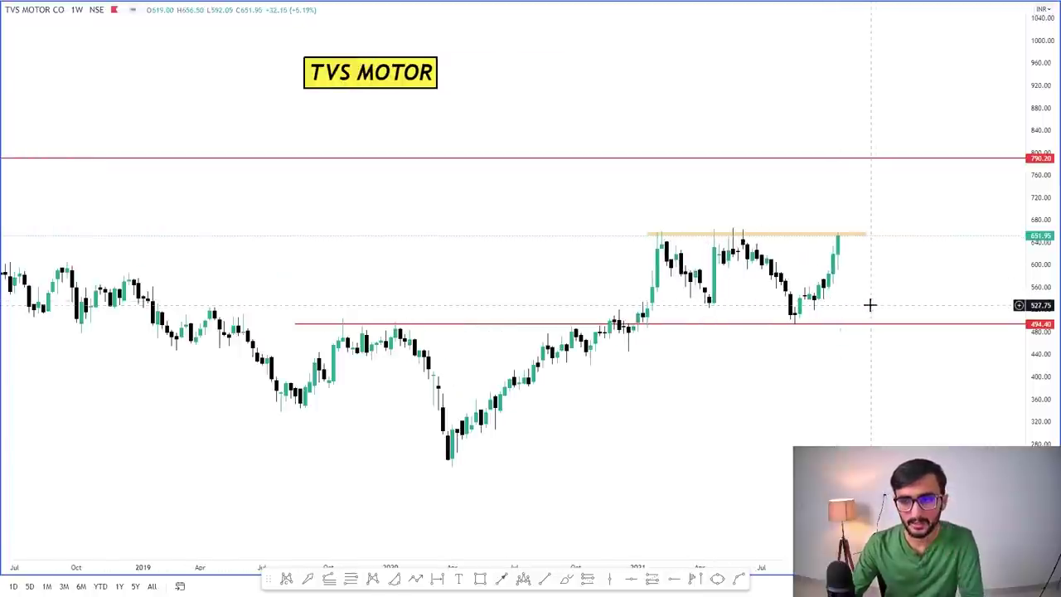
pyautogui.scroll(1, 869, 312)
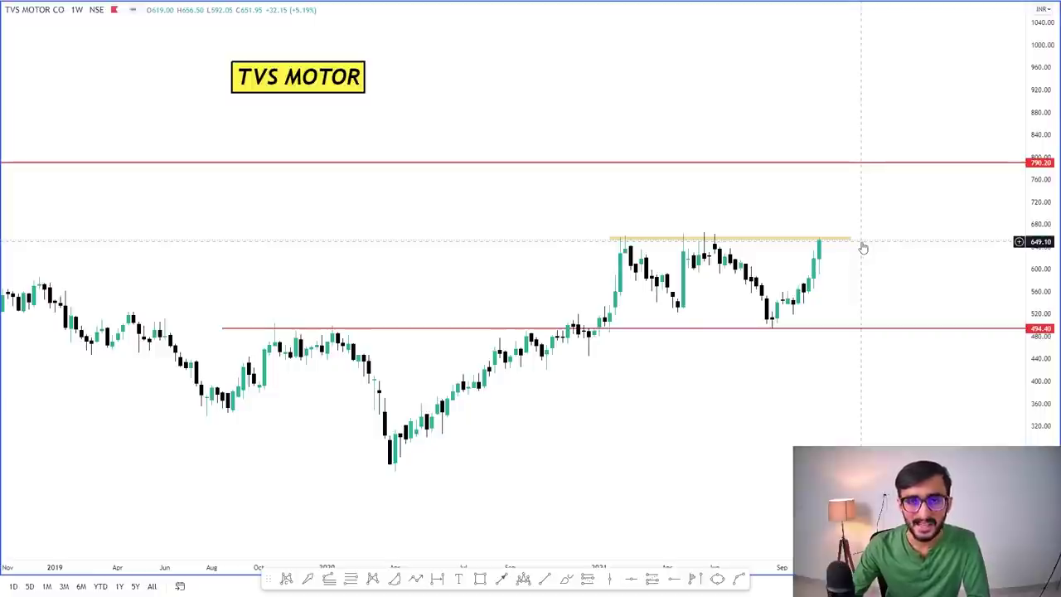
pyautogui.scroll(-2, 867, 244)
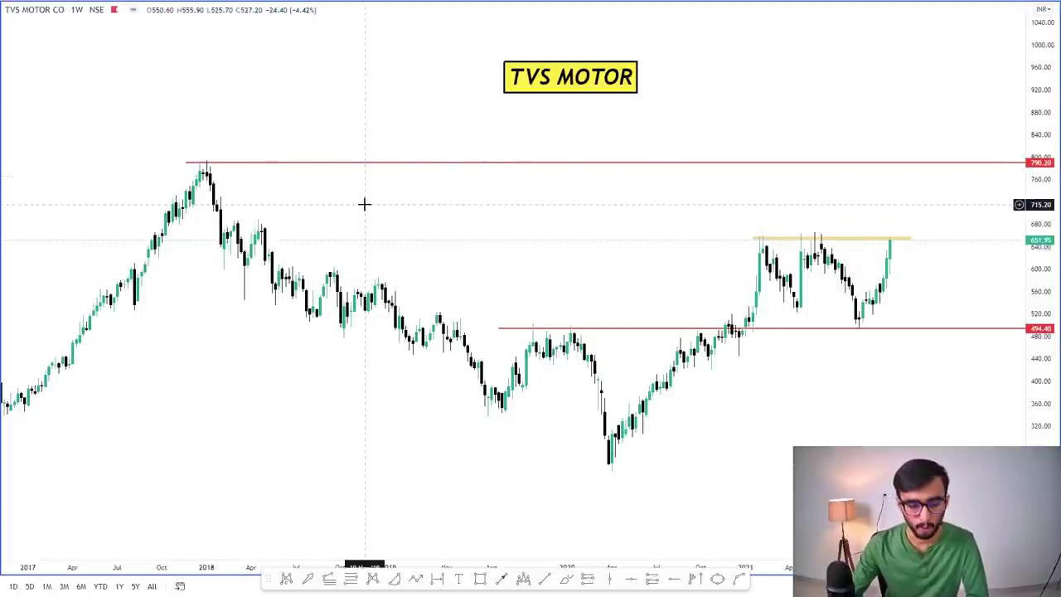
pyautogui.write('1M')
pyautogui.press('Return')
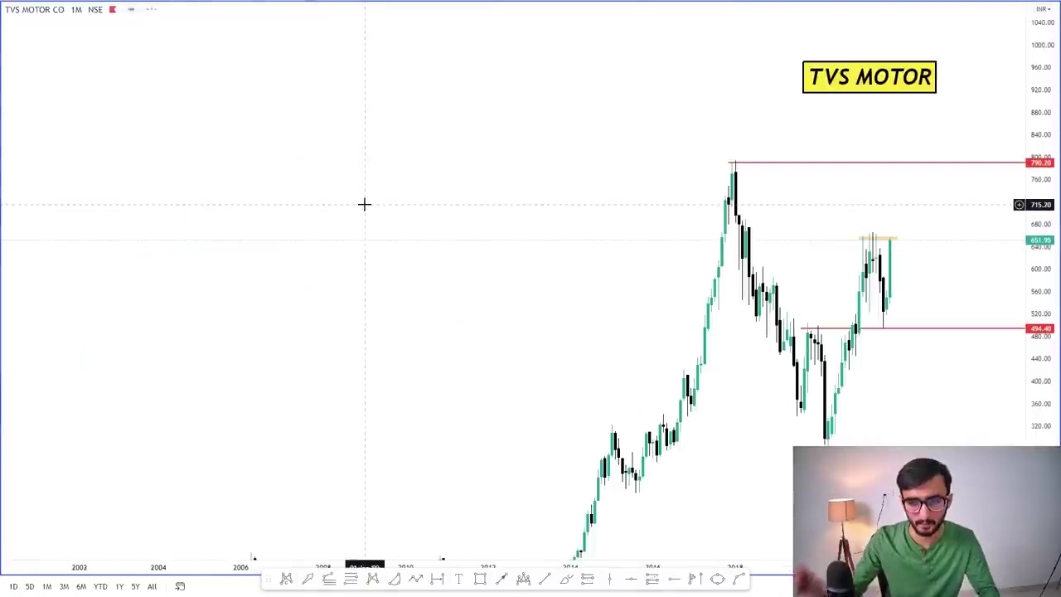
pyautogui.scroll(3, 549, 241)
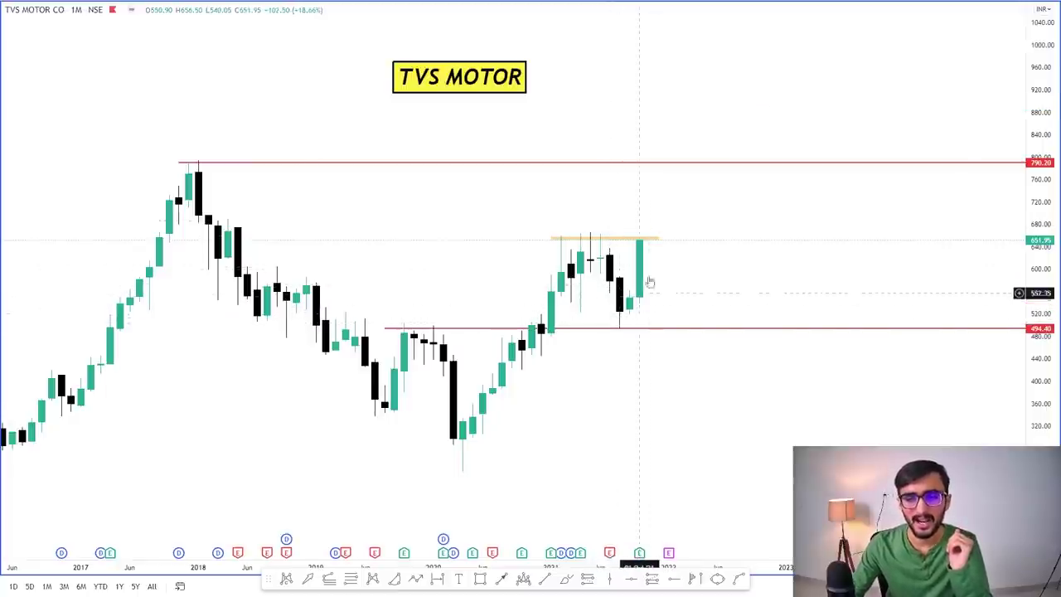
pyautogui.click(606, 238)
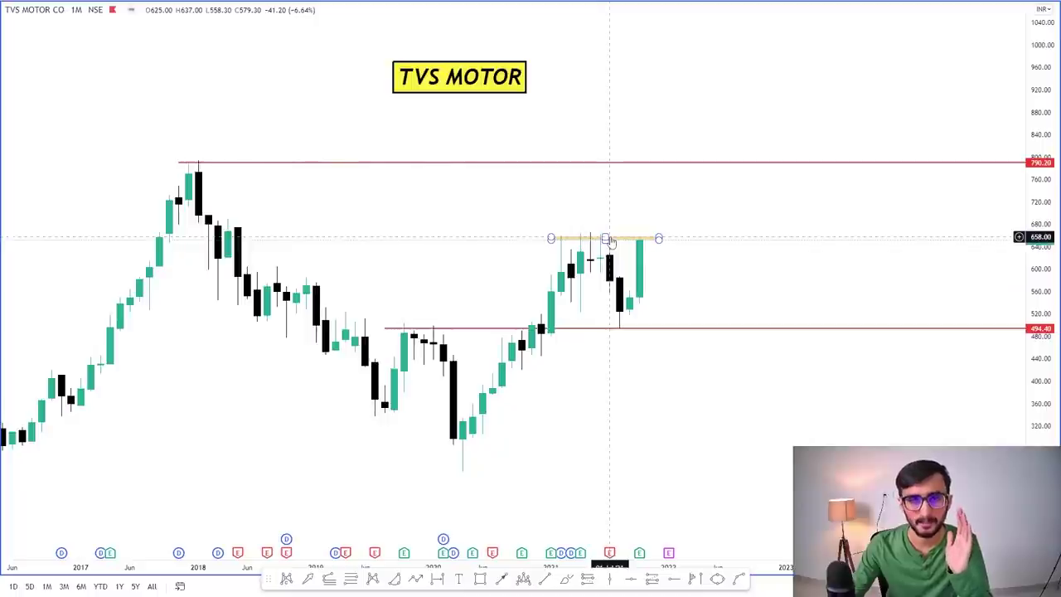
pyautogui.click(668, 226)
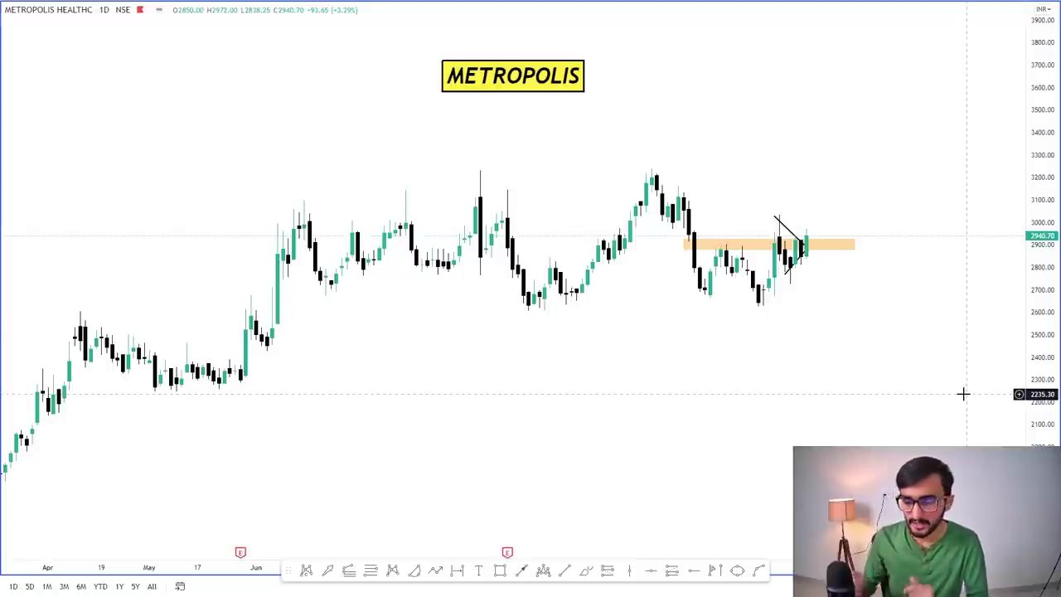
# Examine the orange zone and the converging trendlines around the latest candles on the Metropolis daily chart.
pyautogui.scroll(2, 867, 306)
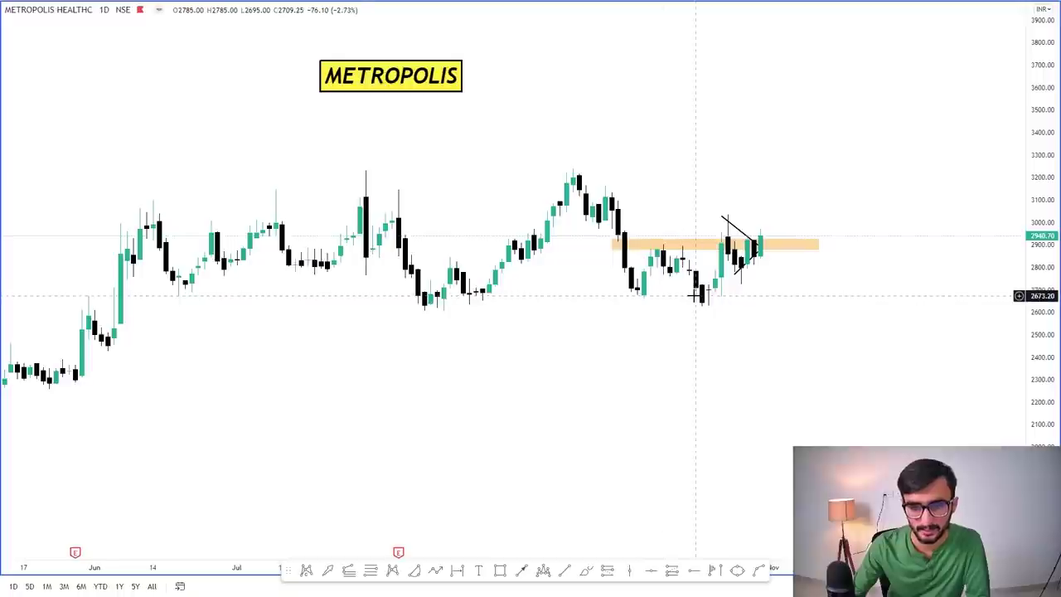
pyautogui.click(612, 241)
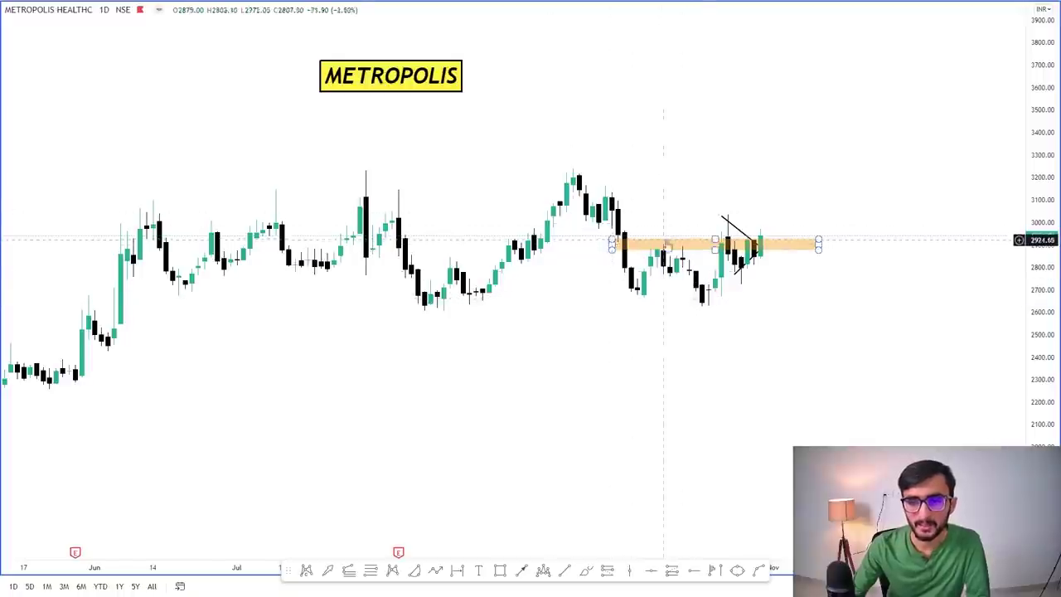
pyautogui.click(606, 254)
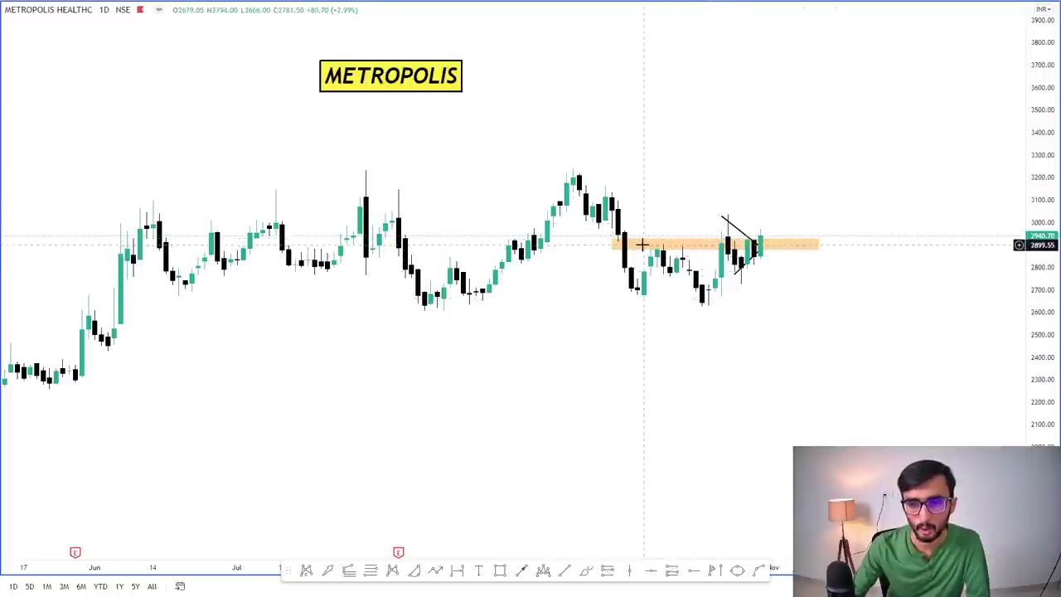
pyautogui.scroll(-2, 853, 356)
pyautogui.scroll(5, 837, 356)
pyautogui.scroll(-2, 974, 353)
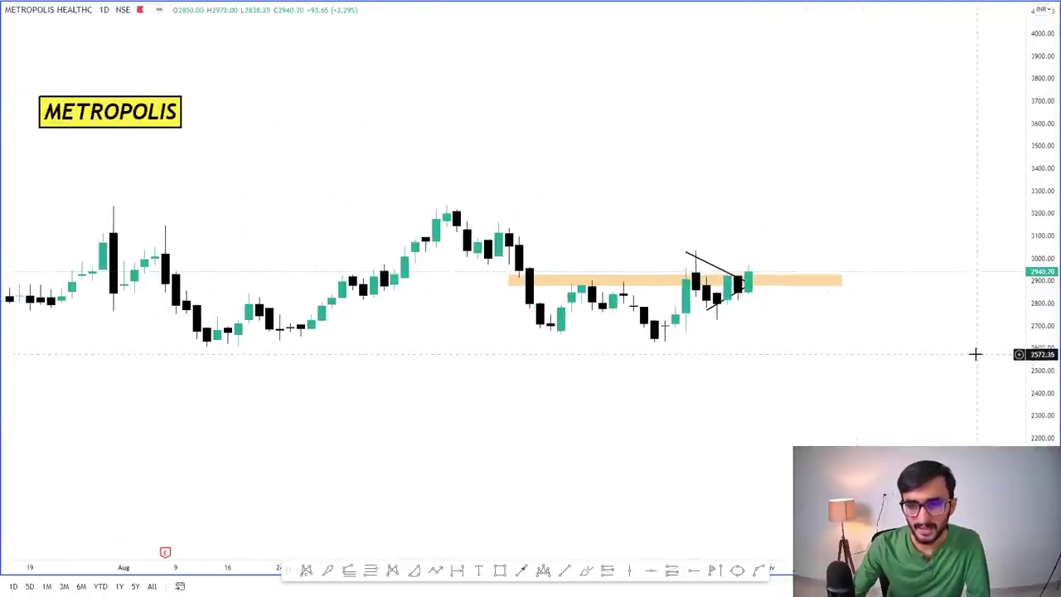
pyautogui.scroll(4, 967, 163)
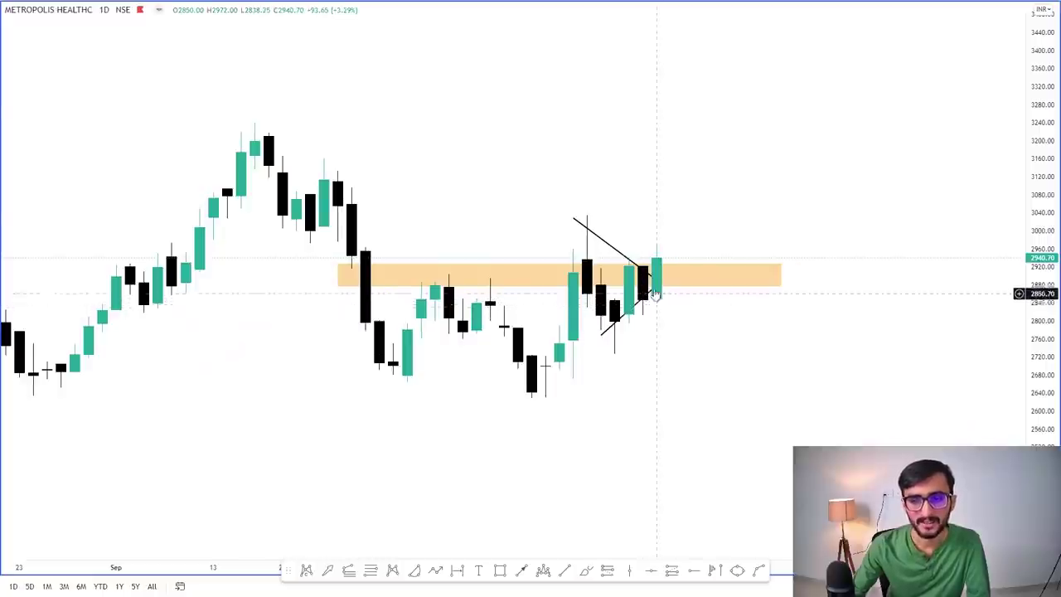
pyautogui.moveTo(713, 204); pyautogui.dragTo(760, 228)
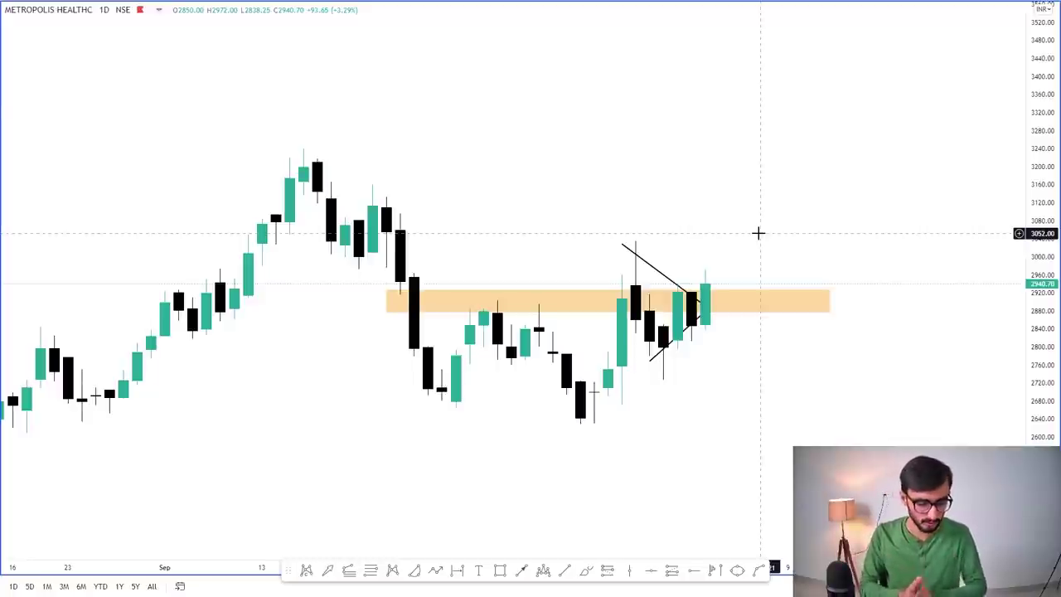
# Change the Metropolis chart interval to 30 minutes and reset the chart to frame the trendline pattern.
pyautogui.write('1')
pyautogui.press('BackSpace')
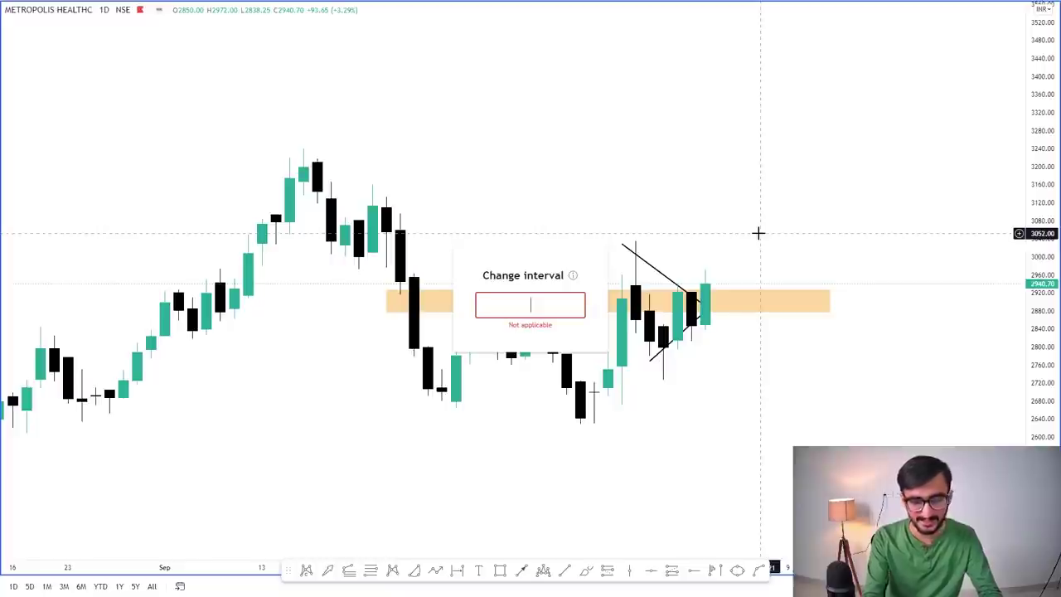
pyautogui.write('30')
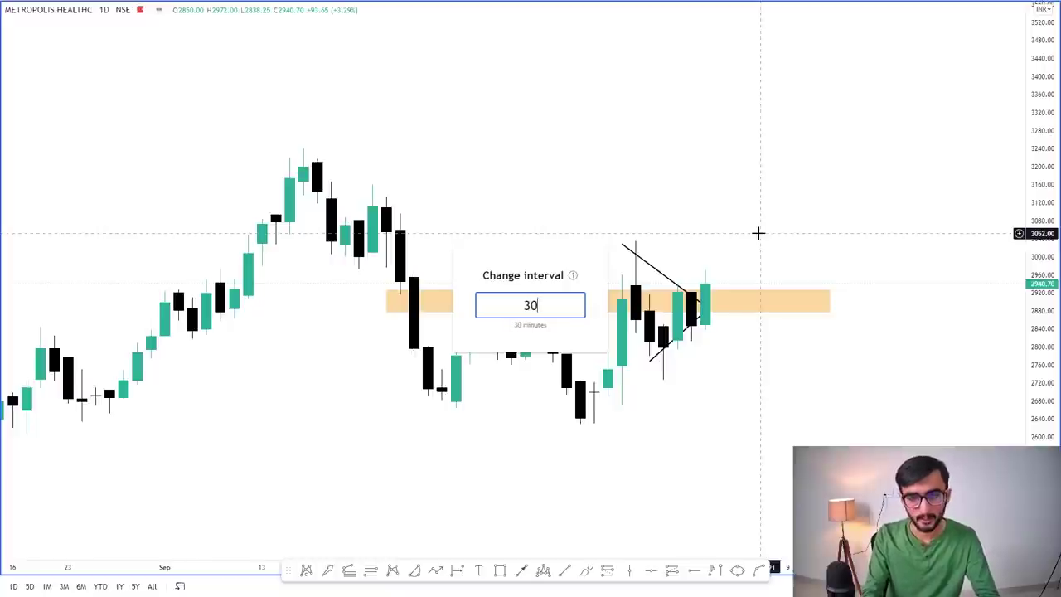
pyautogui.press('Return')
pyautogui.rightClick(702, 149)
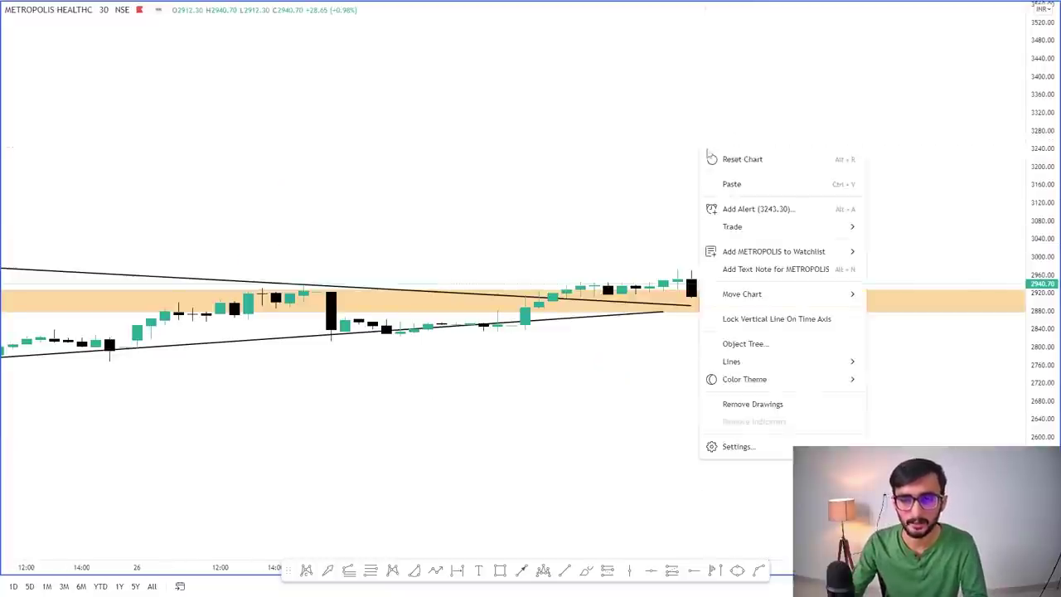
pyautogui.click(726, 160)
pyautogui.moveTo(1018, 349); pyautogui.dragTo(1018, 390)
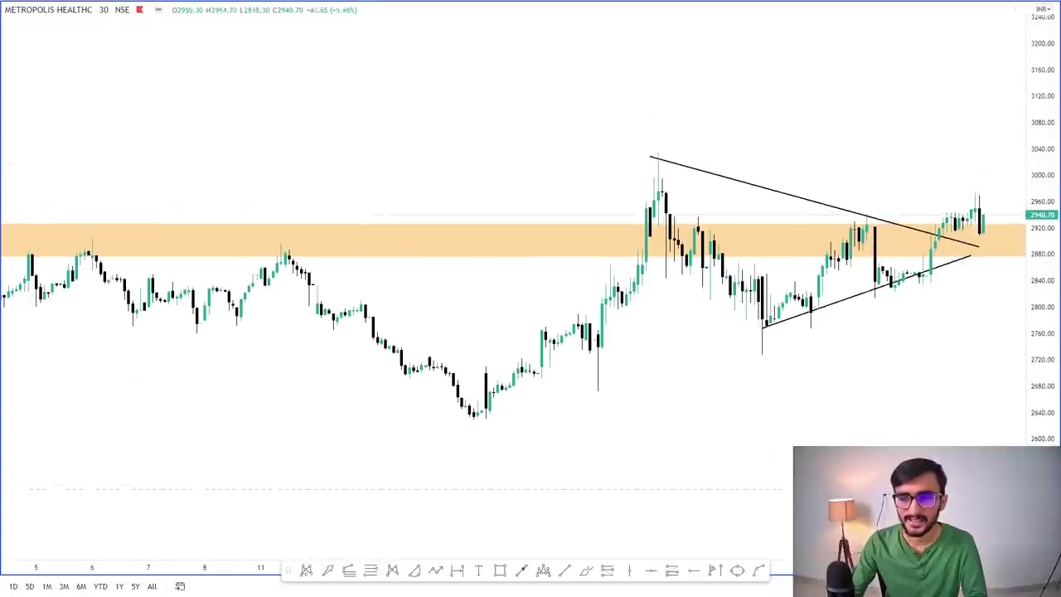
pyautogui.moveTo(862, 514); pyautogui.dragTo(741, 514)
pyautogui.moveTo(337, 464)
pyautogui.mouseDown()
pyautogui.moveTo(360, 483)
pyautogui.moveTo(343, 464)
pyautogui.mouseUp()
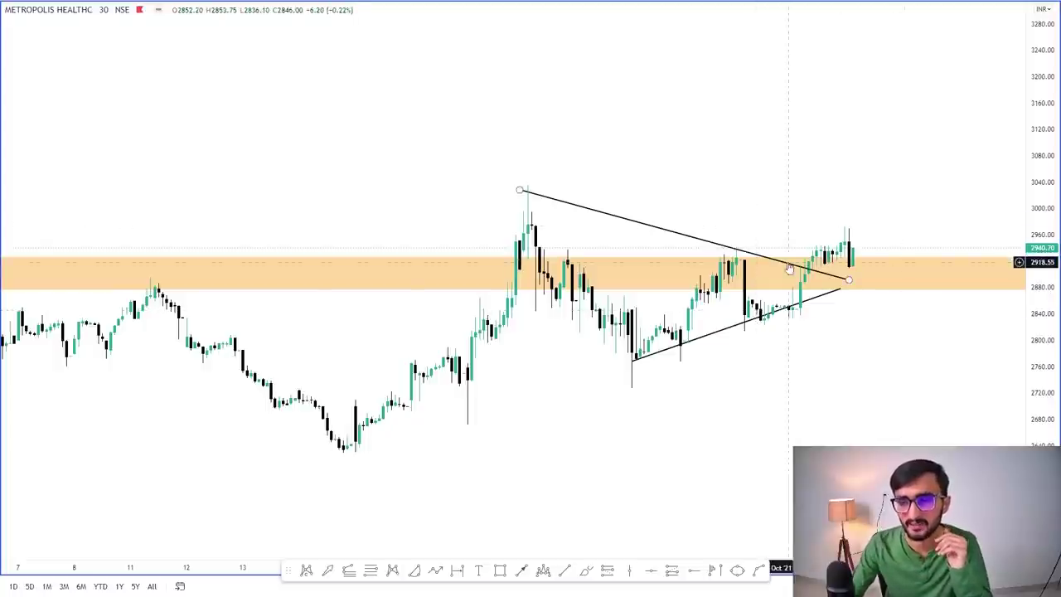
# Replace the wide orange zone with a narrow rectangle topped at about 2922.50, running from the previous swing highs past the latest candles.
pyautogui.click(902, 291)
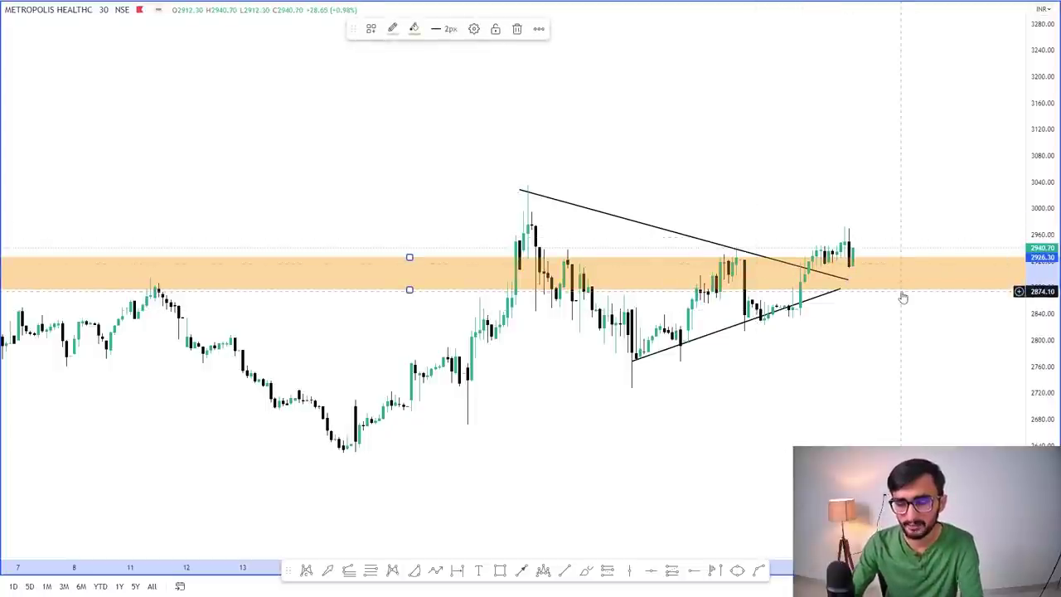
pyautogui.press('Delete')
pyautogui.scroll(2, 957, 287)
pyautogui.moveTo(1032, 340); pyautogui.dragTo(976, 223)
pyautogui.scroll(1, 976, 223)
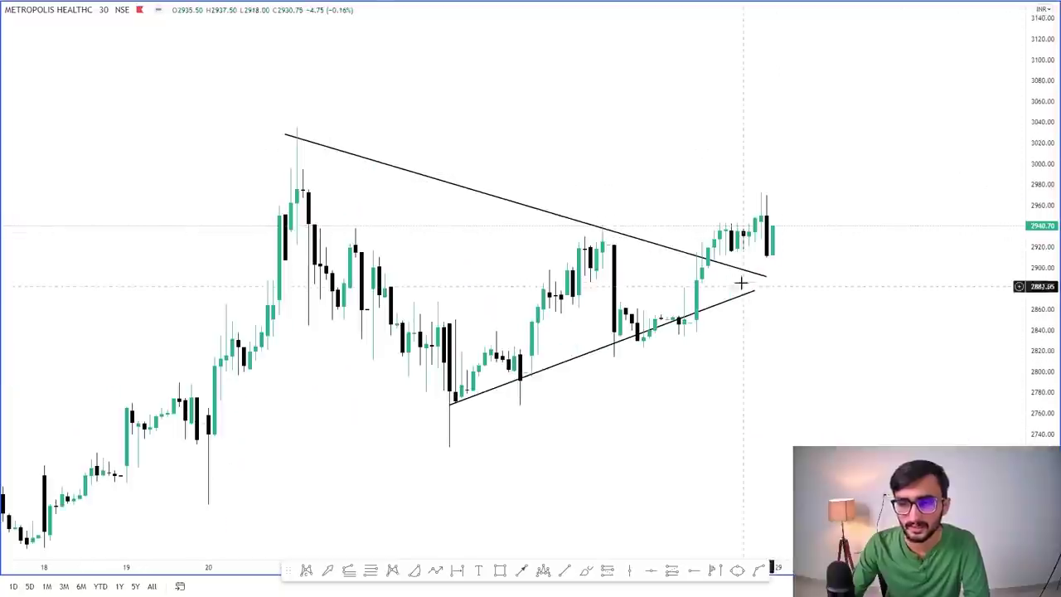
pyautogui.click(500, 570)
pyautogui.click(538, 244)
pyautogui.click(817, 252)
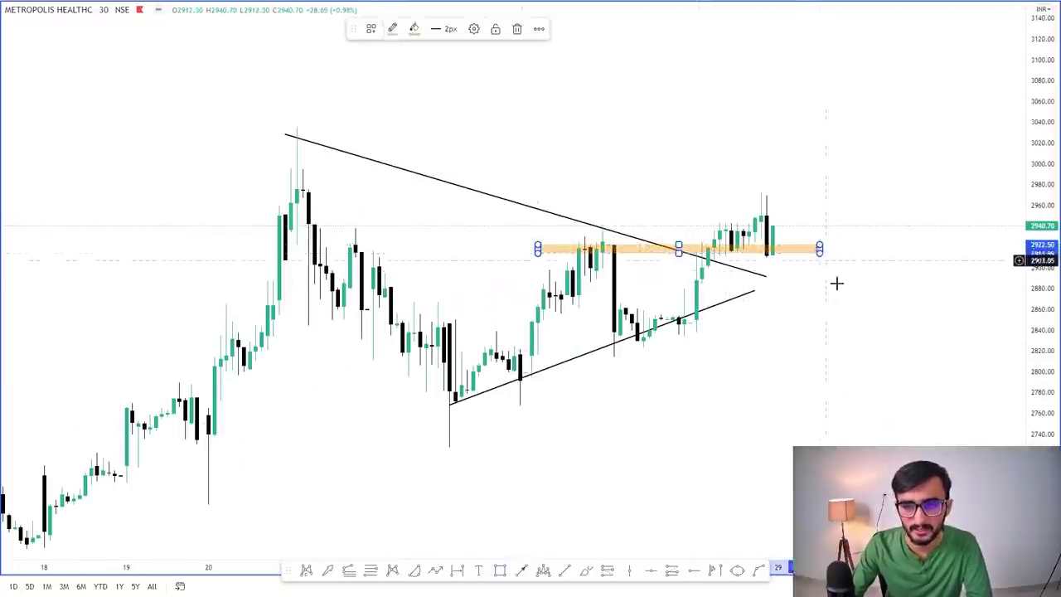
pyautogui.click(834, 282)
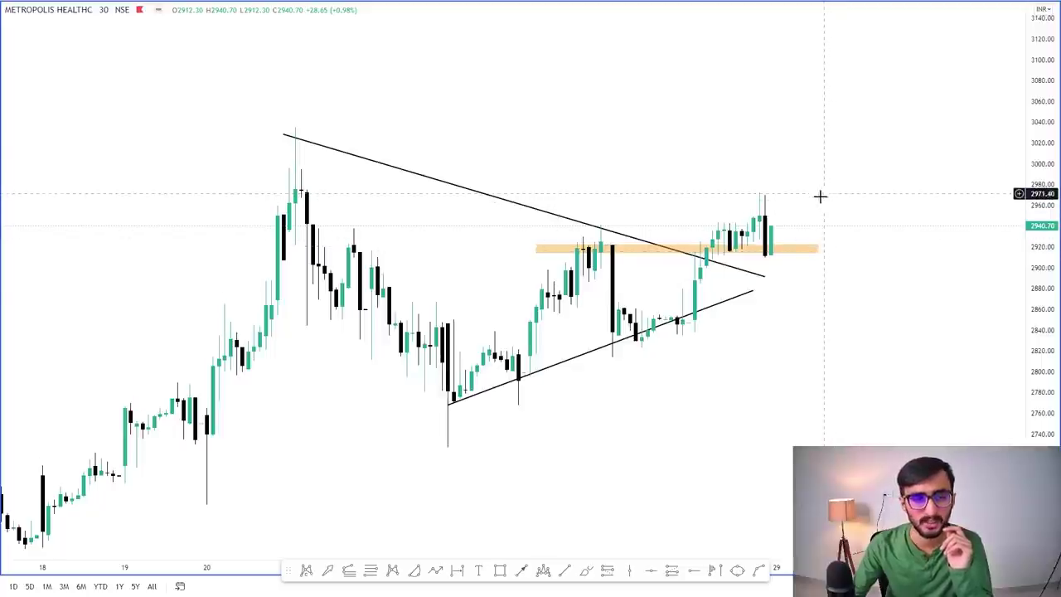
# Place a horizontal ray at about 2976, starting at the candles of the earlier peak inside the upper trendline.
pyautogui.click(287, 187)
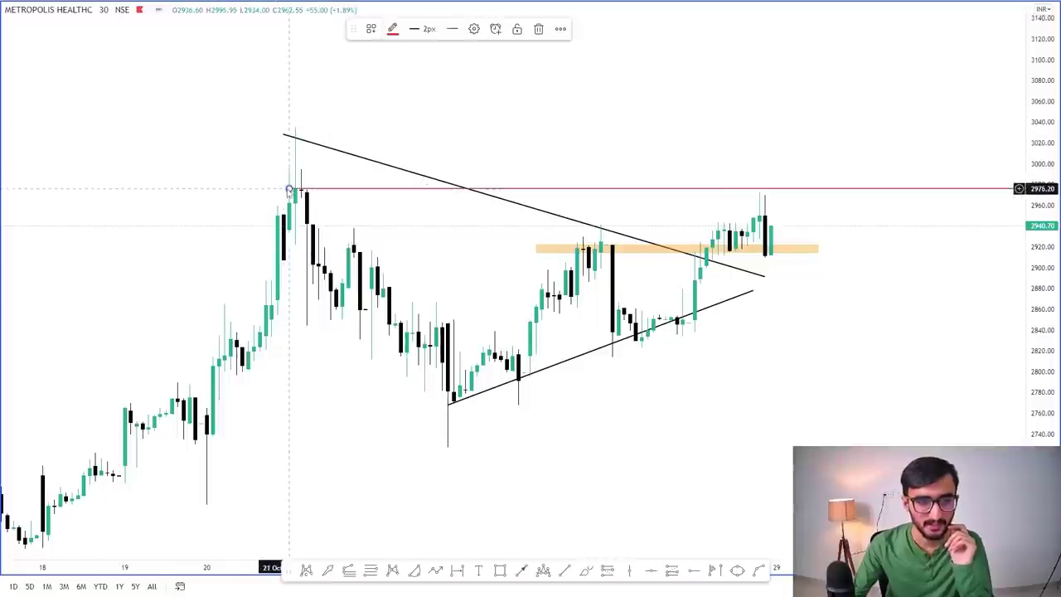
pyautogui.click(697, 101)
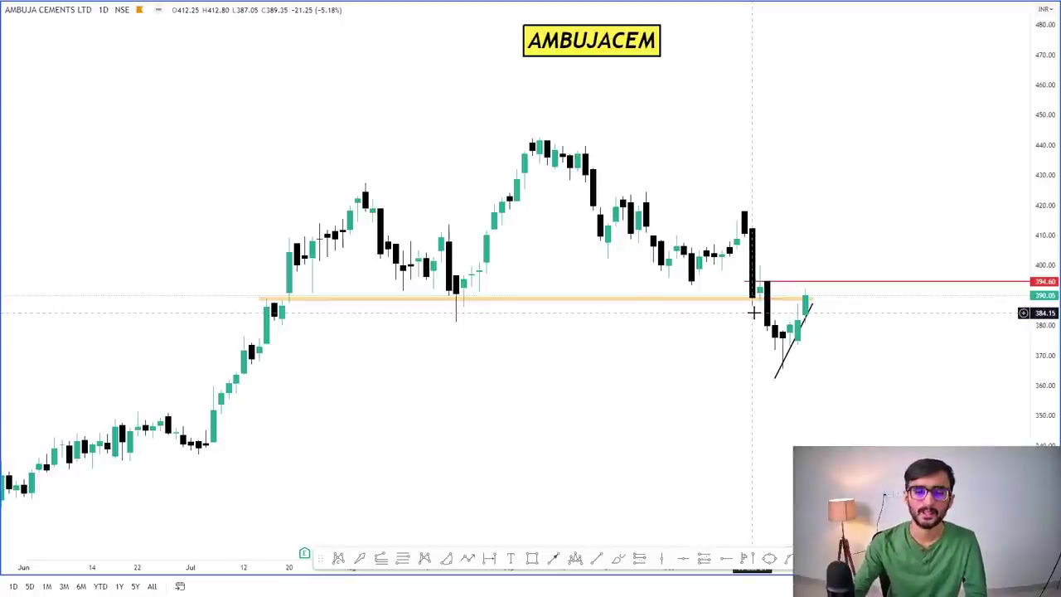
# Compare the decline from the highest Ambuja Cements peak with the latest decline using a temporary date range box, and delete the box.
pyautogui.moveTo(687, 377); pyautogui.dragTo(671, 392)
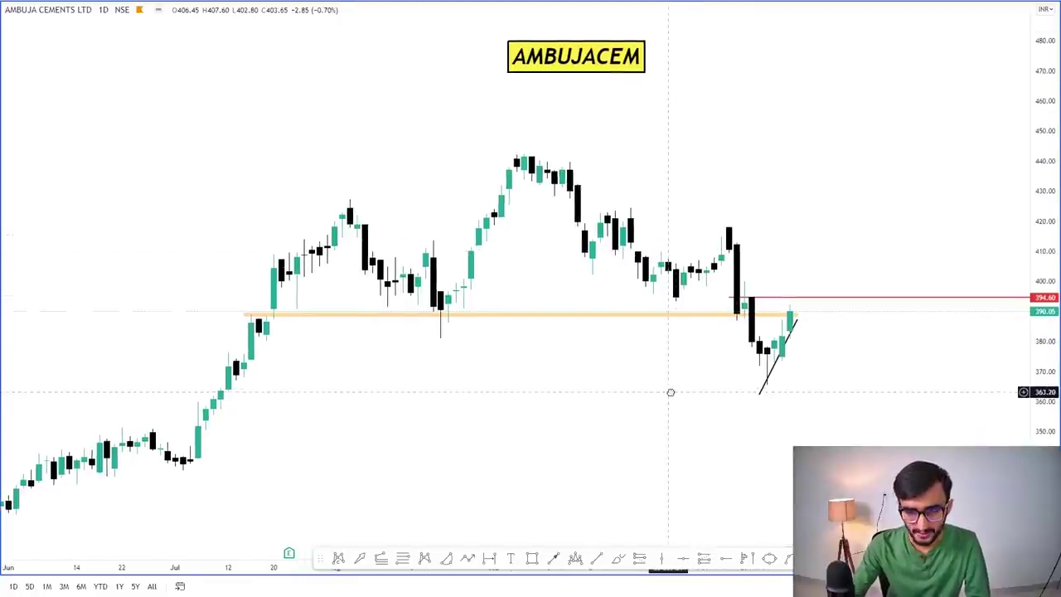
pyautogui.click(489, 560)
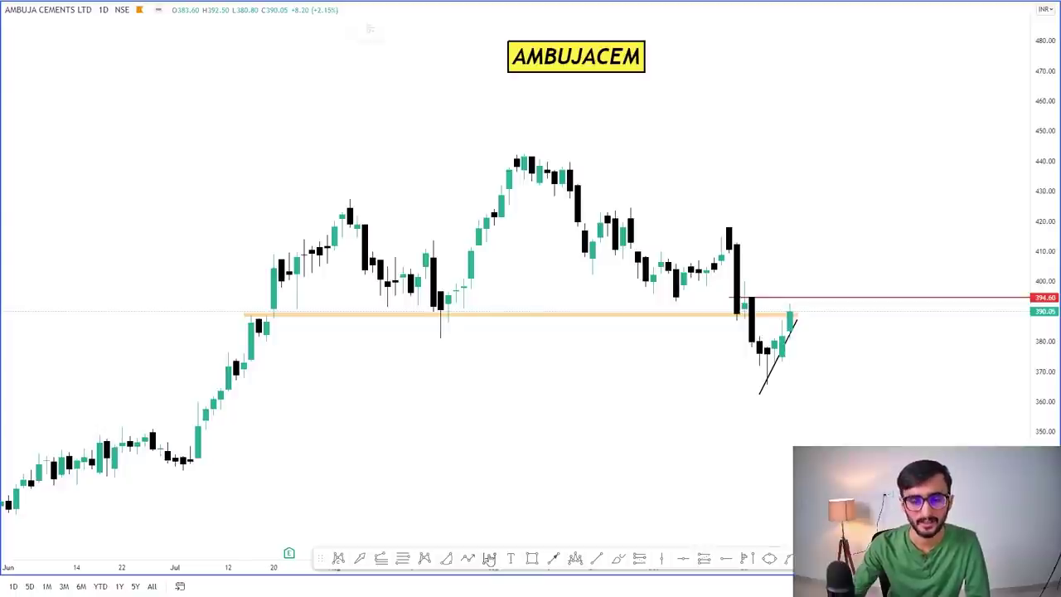
pyautogui.click(509, 156)
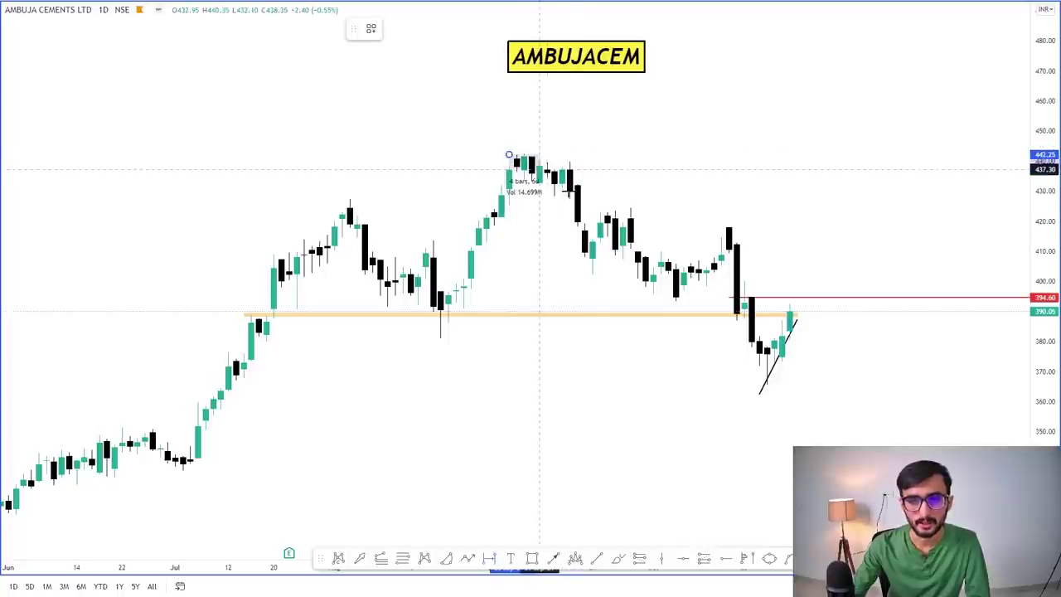
pyautogui.click(636, 300)
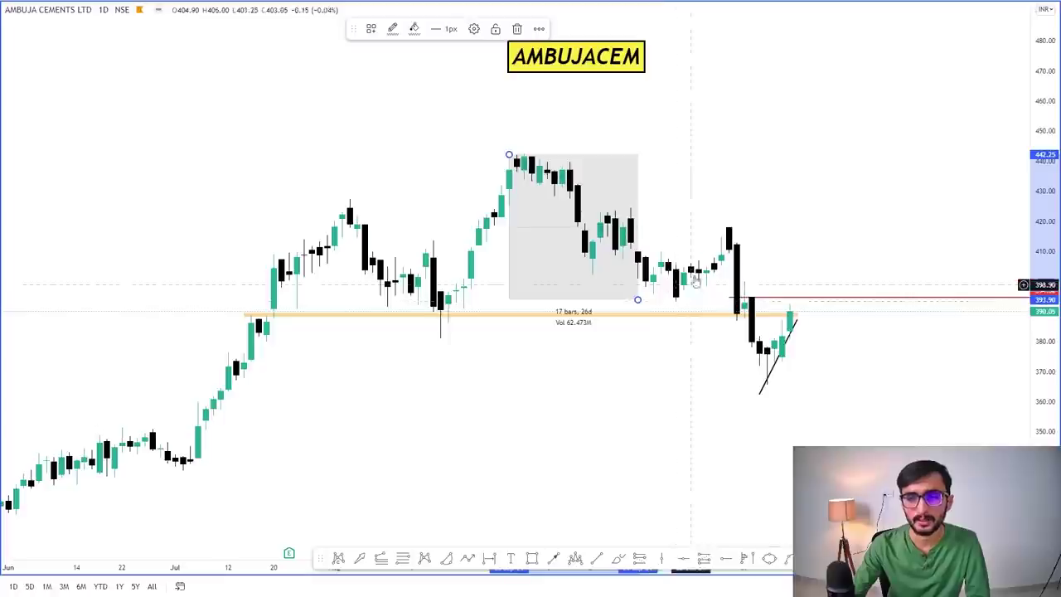
pyautogui.moveTo(617, 300); pyautogui.dragTo(774, 371)
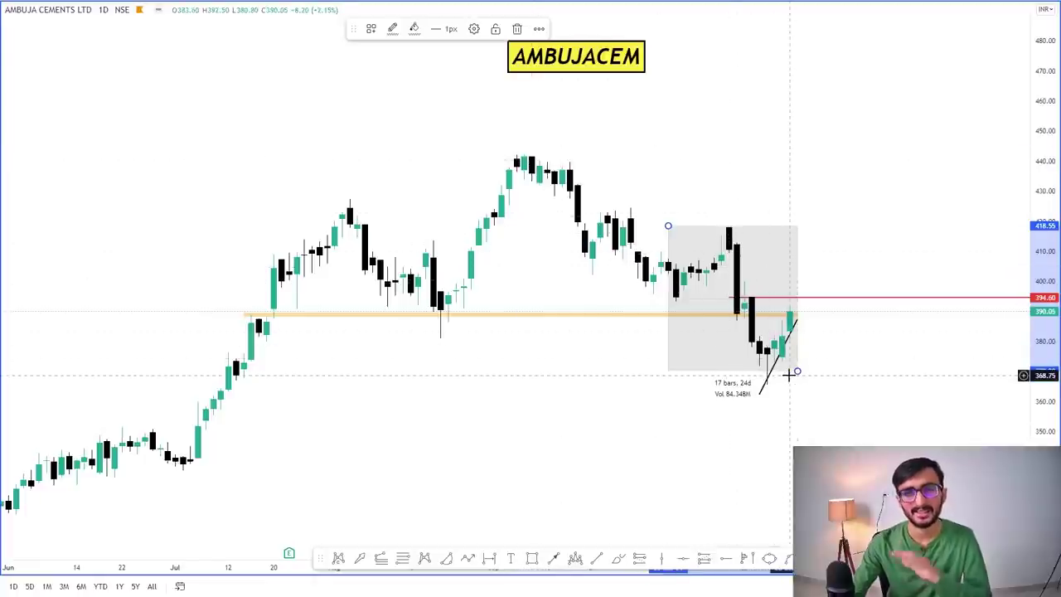
pyautogui.click(518, 29)
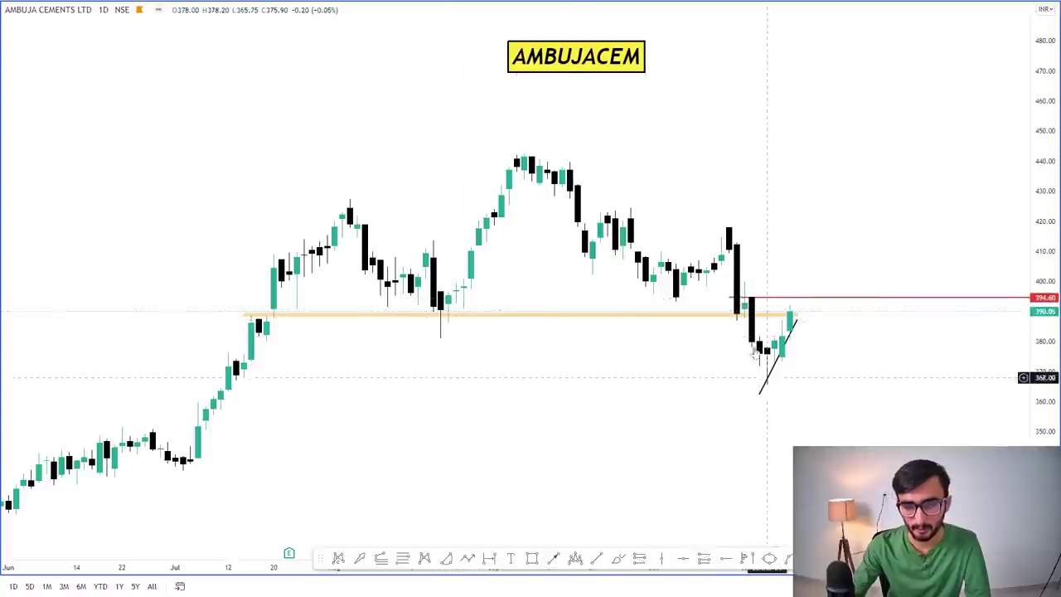
pyautogui.scroll(2, 804, 359)
pyautogui.scroll(2, 803, 359)
pyautogui.moveTo(765, 379); pyautogui.dragTo(829, 391)
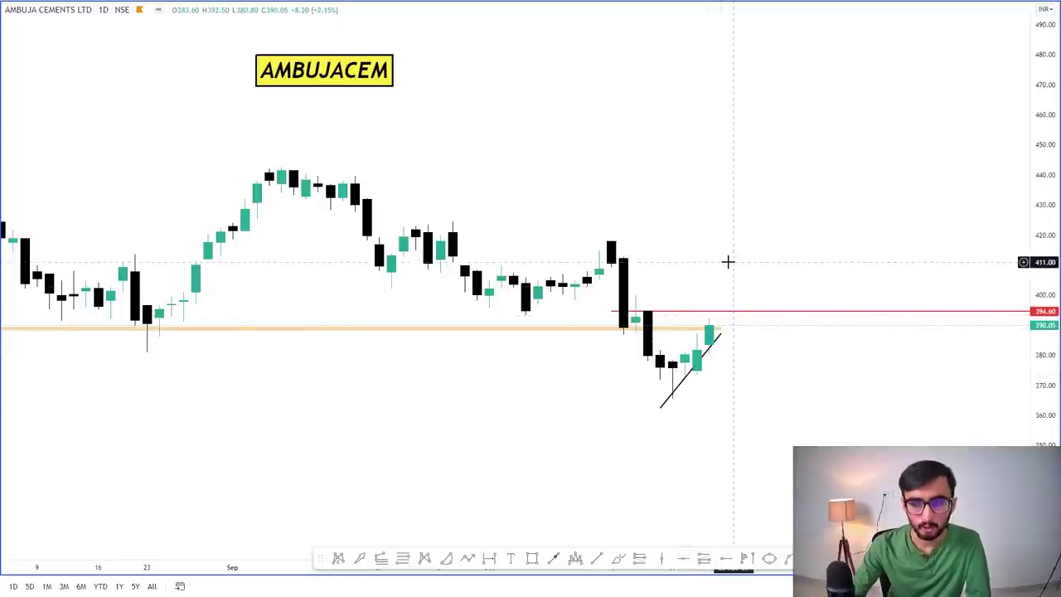
pyautogui.scroll(-1, 728, 260)
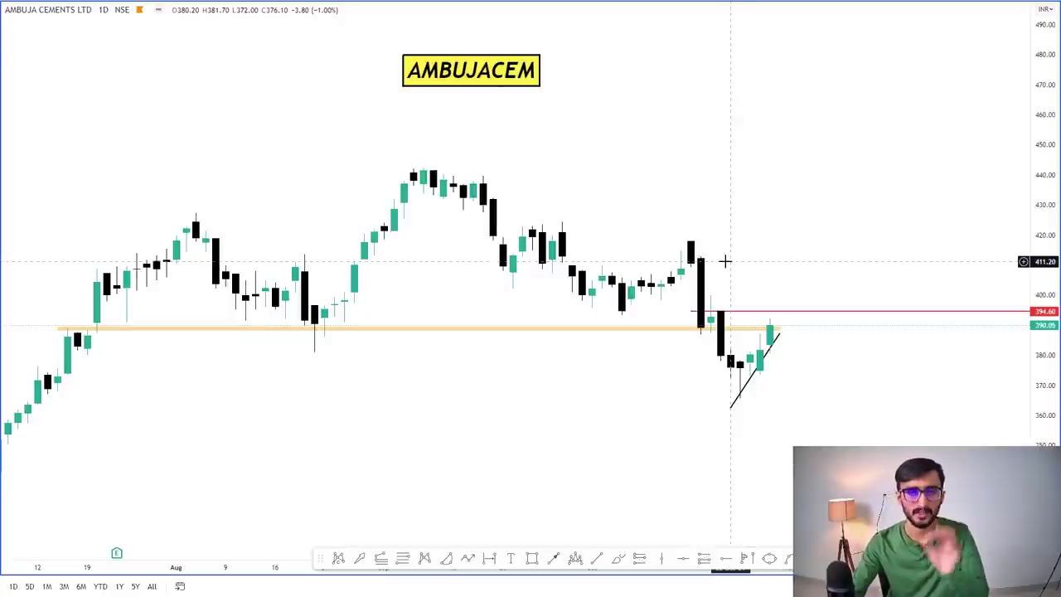
pyautogui.scroll(-1, 725, 262)
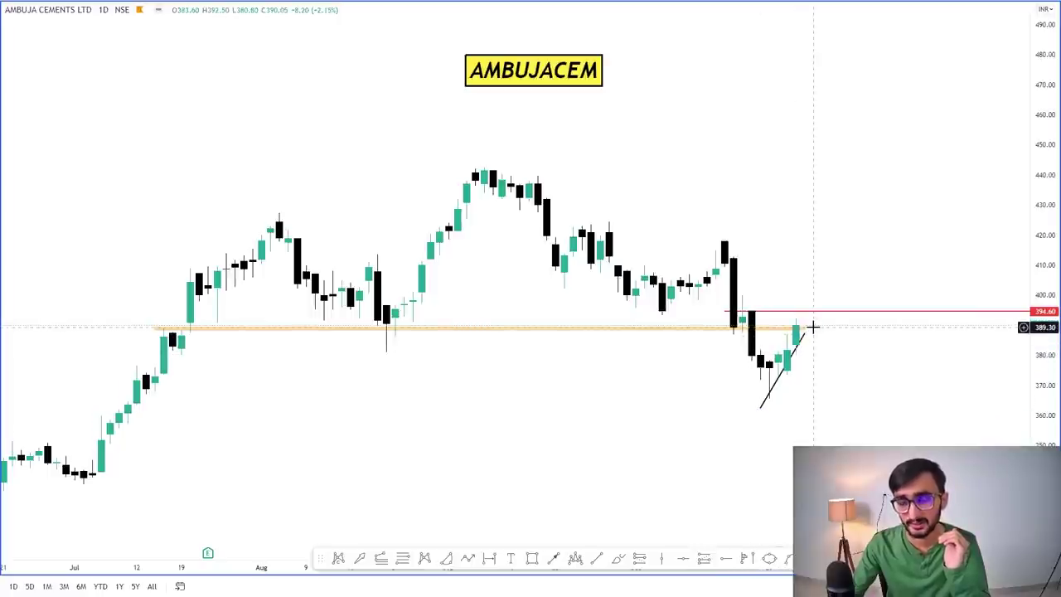
# Draw a Fibonacci retracement on the daily Ambuja Cements chart from the September peak at 442.50 to the latest swing low at 366.10.
pyautogui.scroll(2, 816, 328)
pyautogui.scroll(5, 816, 327)
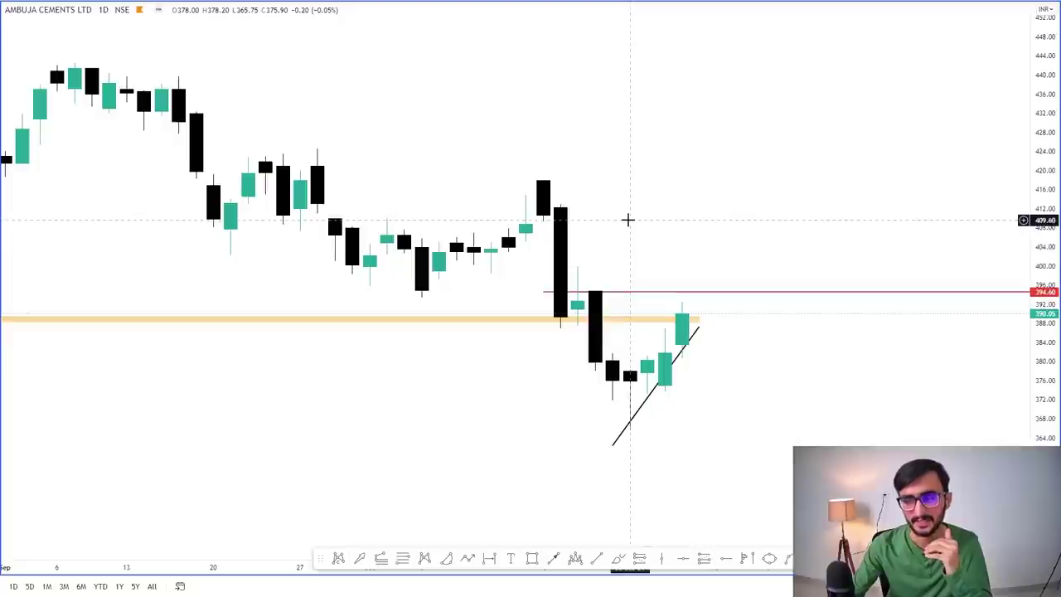
pyautogui.hscroll(-3, 630, 220)
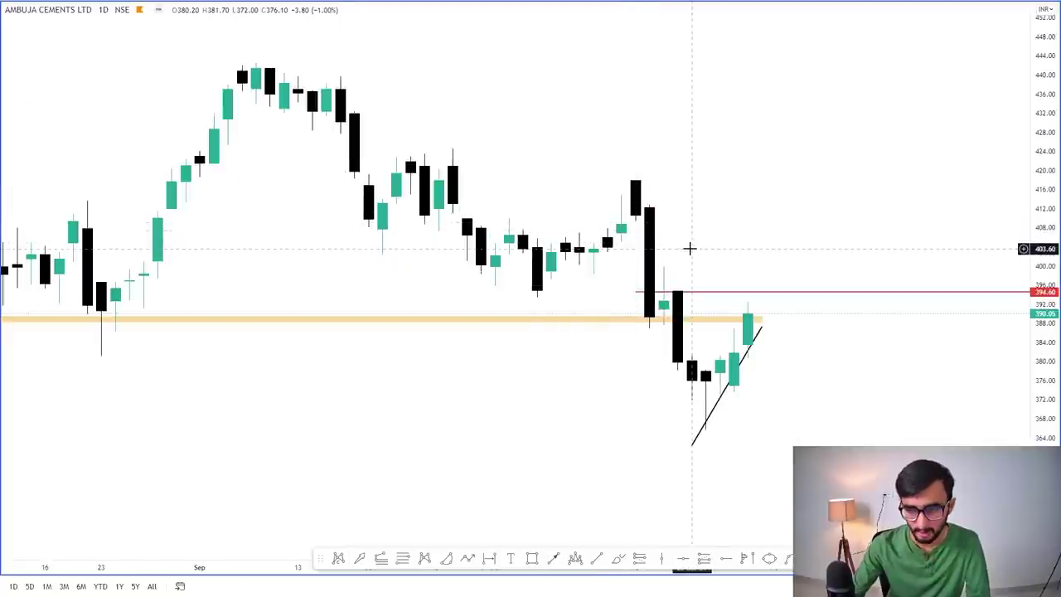
pyautogui.hscroll(1, 703, 251)
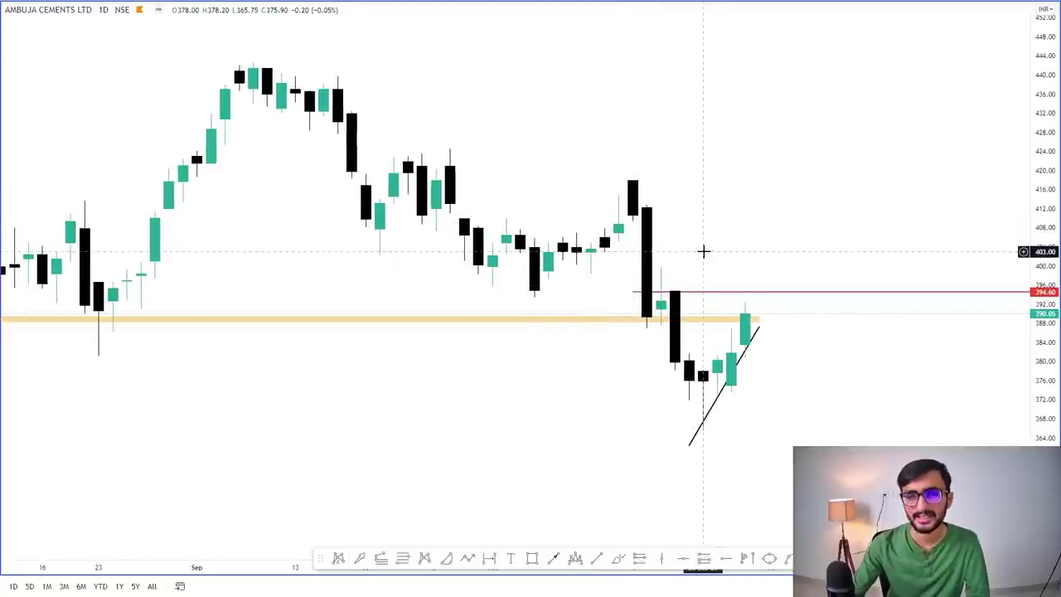
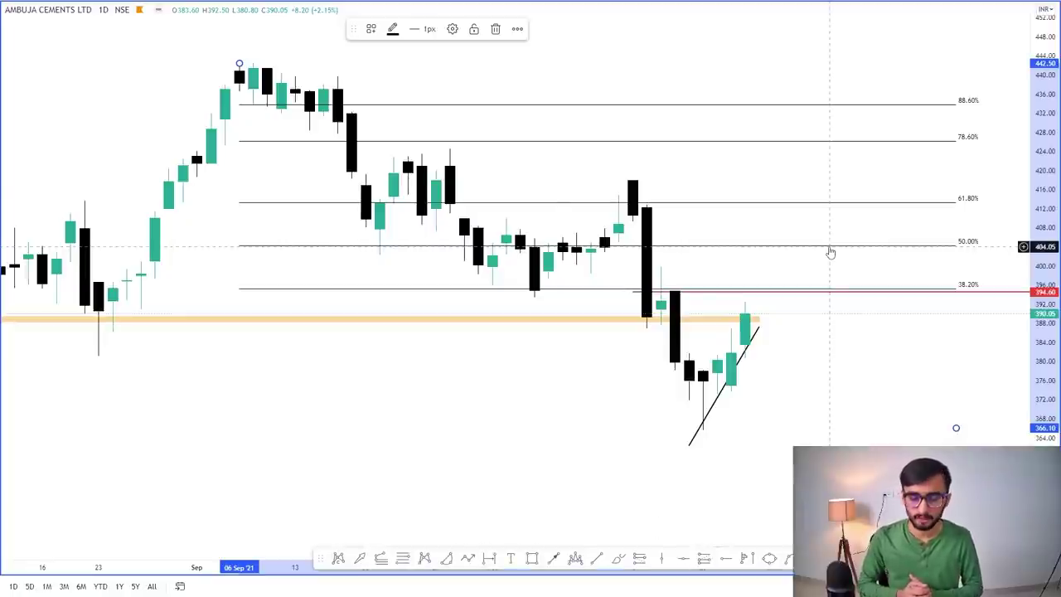
# Change the Ambuja Cements chart interval to 1 hour and reset the chart view.
pyautogui.write('1H')
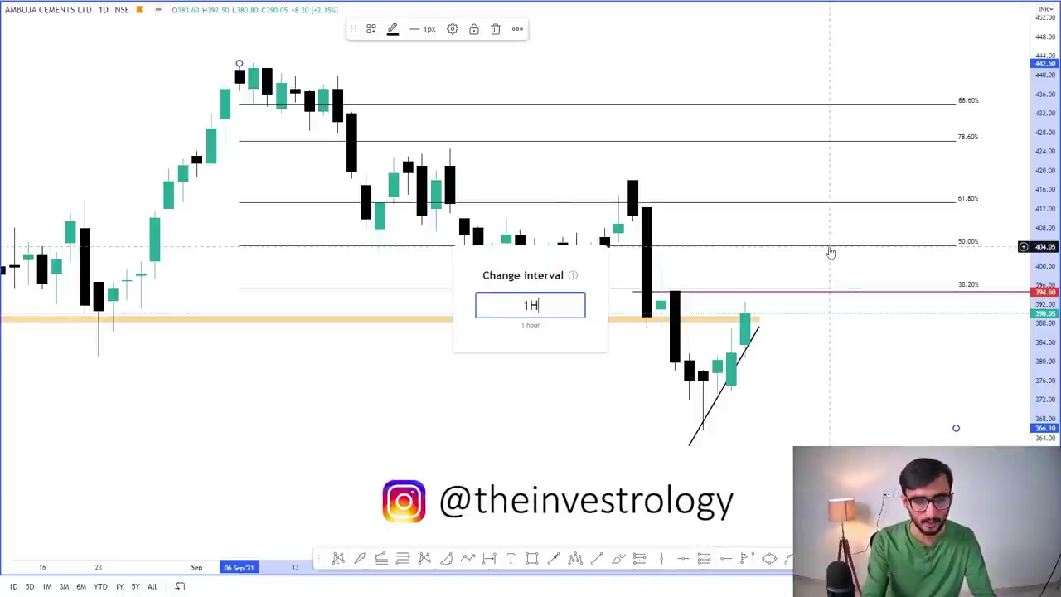
pyautogui.press('Return')
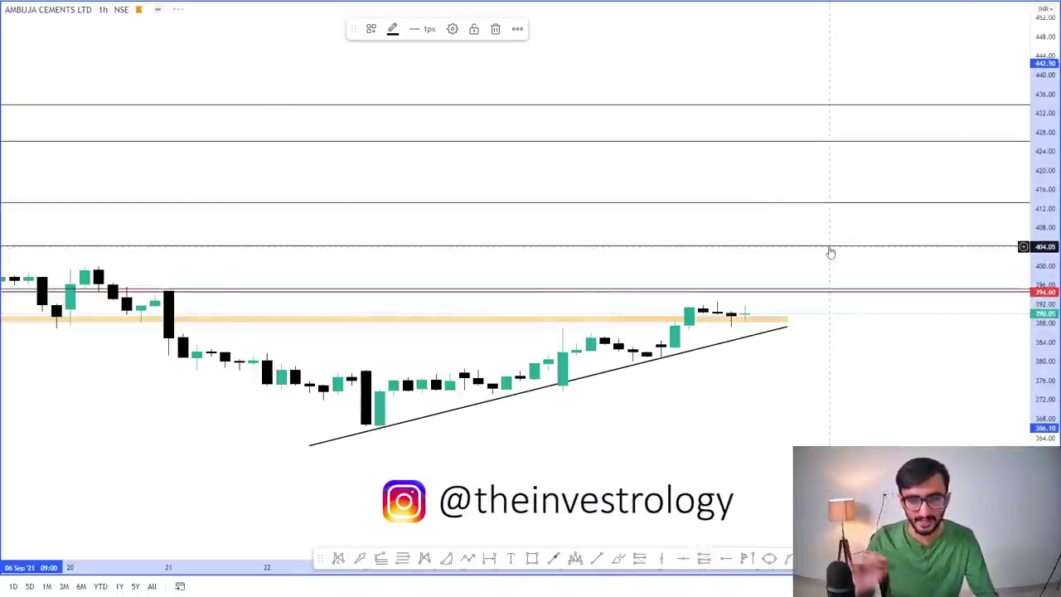
pyautogui.rightClick(823, 186)
pyautogui.click(838, 189)
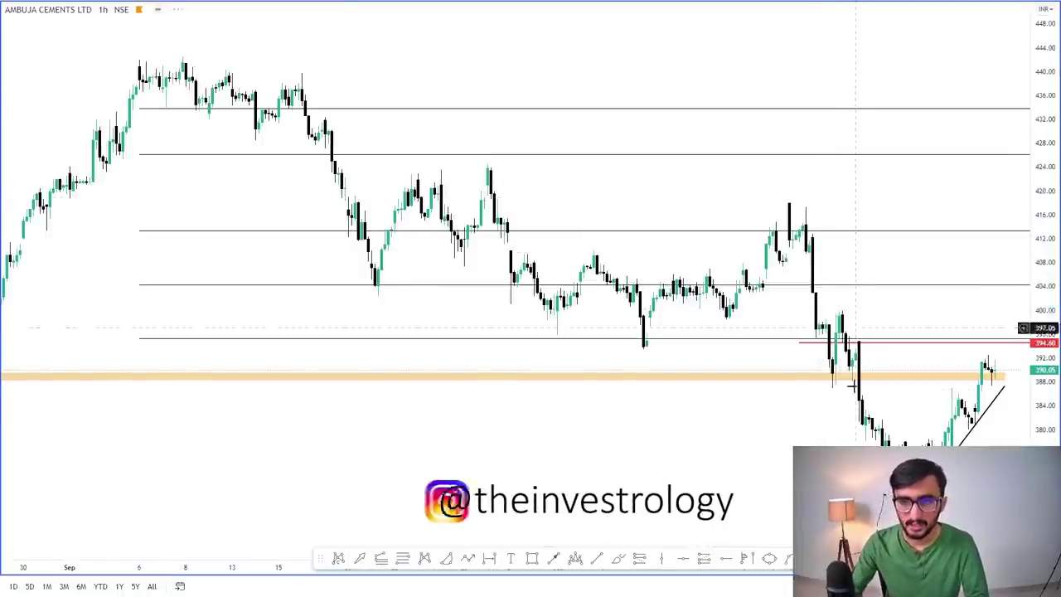
# Examine how the latest hourly candles sit between the rising trendline, the orange zone and the red resistance ray.
pyautogui.scroll(3, 852, 412)
pyautogui.scroll(-5, 595, 420)
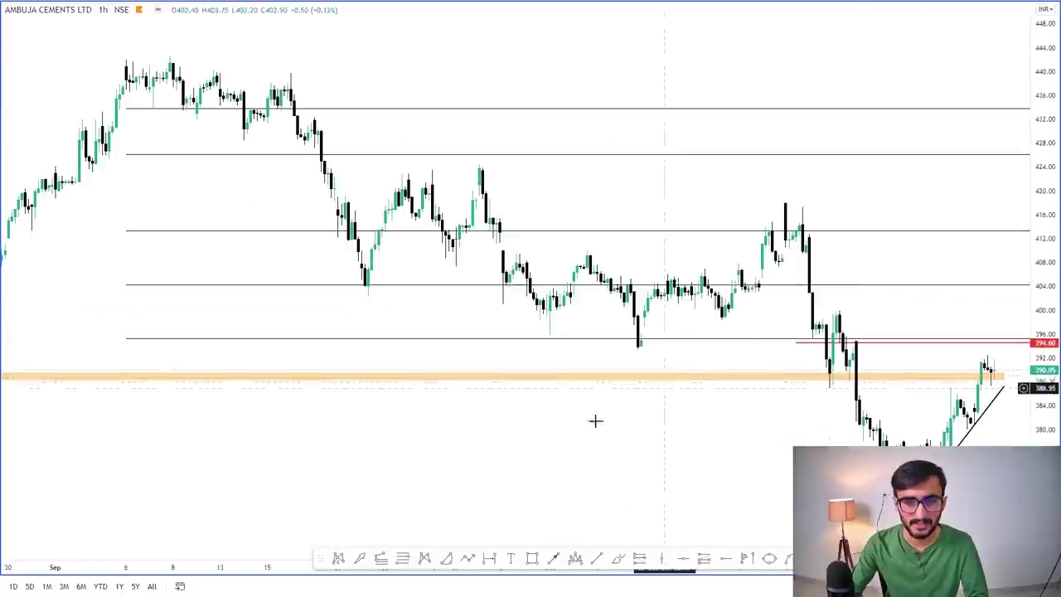
pyautogui.scroll(2, 348, 471)
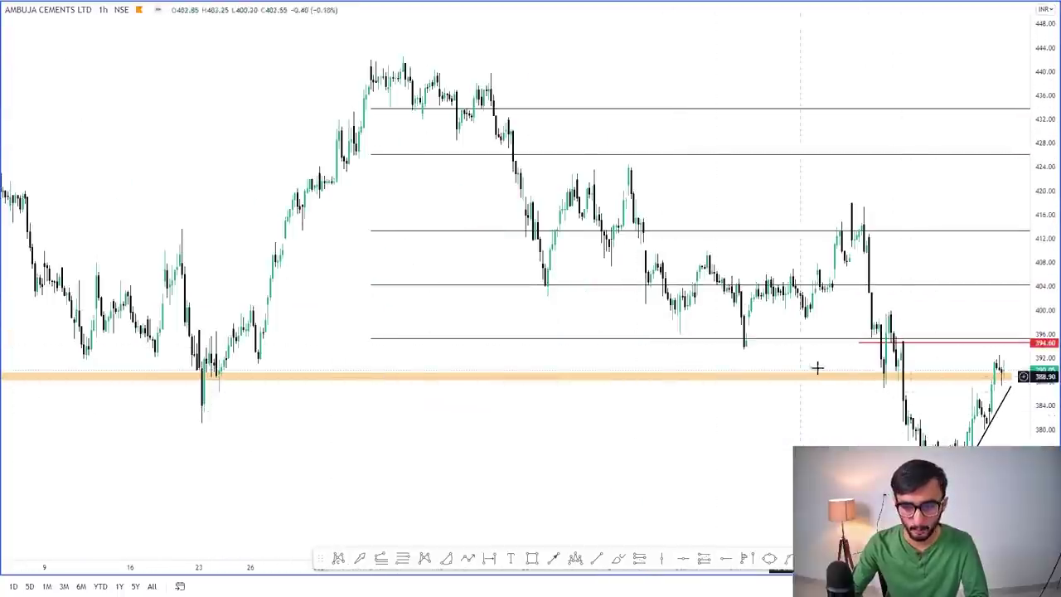
pyautogui.scroll(2, 877, 383)
pyautogui.scroll(2, 901, 362)
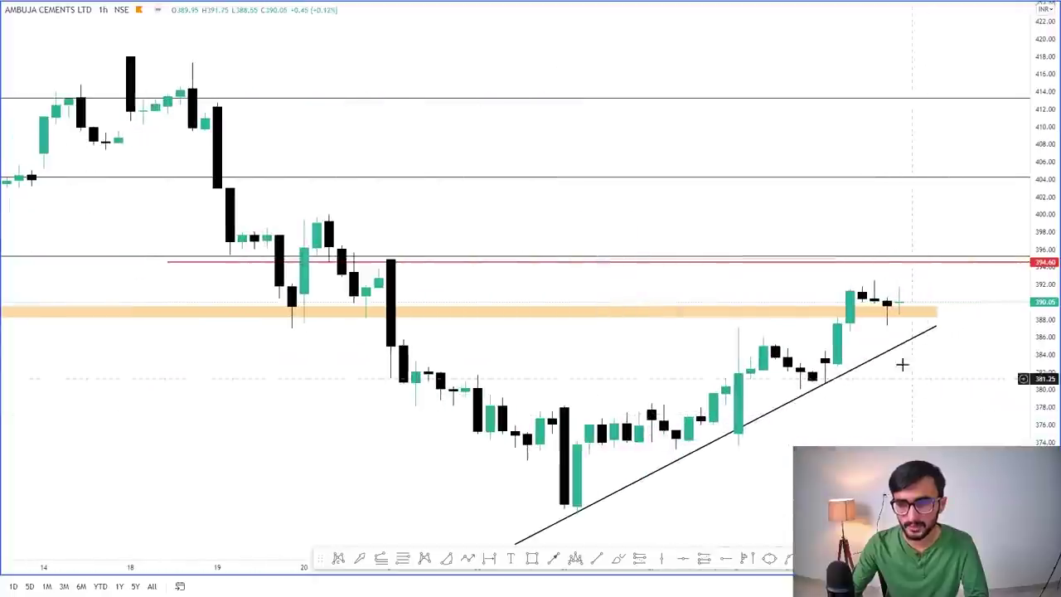
pyautogui.click(844, 313)
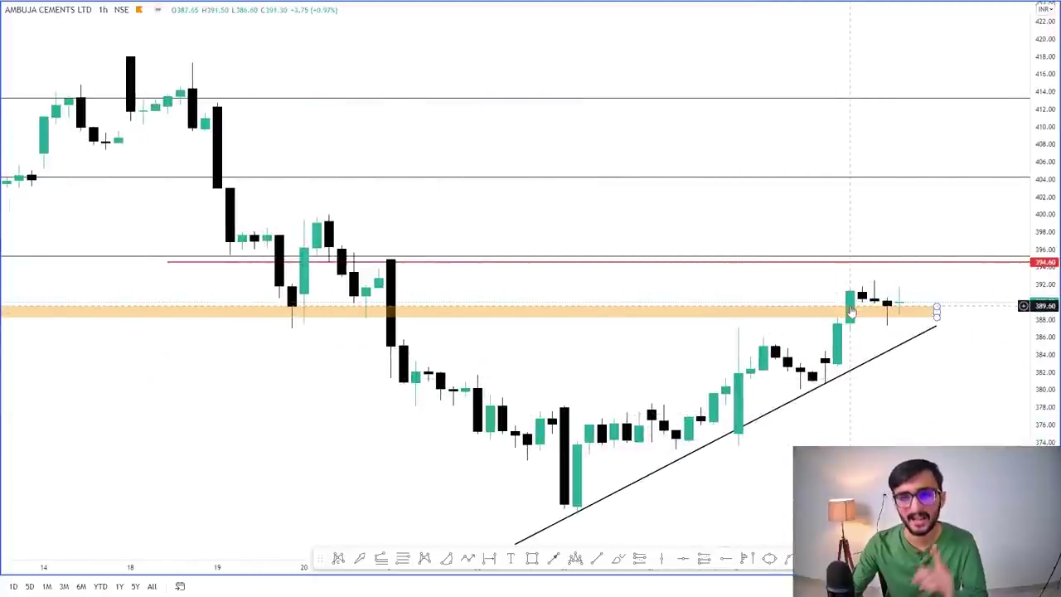
pyautogui.click(847, 297)
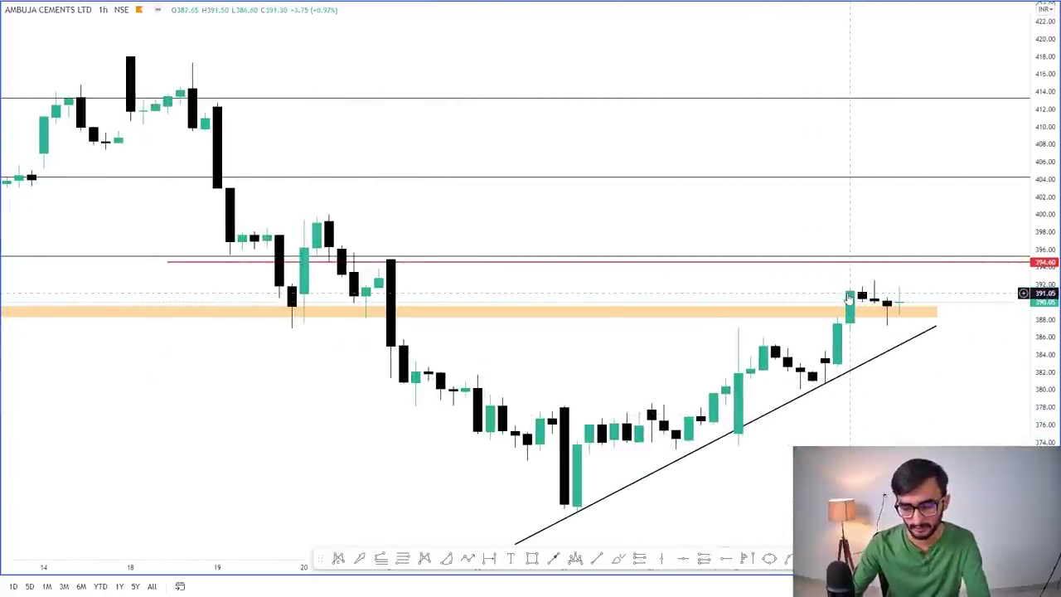
# Change the Ambuja Cements chart interval to 15 minutes and examine the rise from the trendline through the orange zone.
pyautogui.write('15')
pyautogui.press('Return')
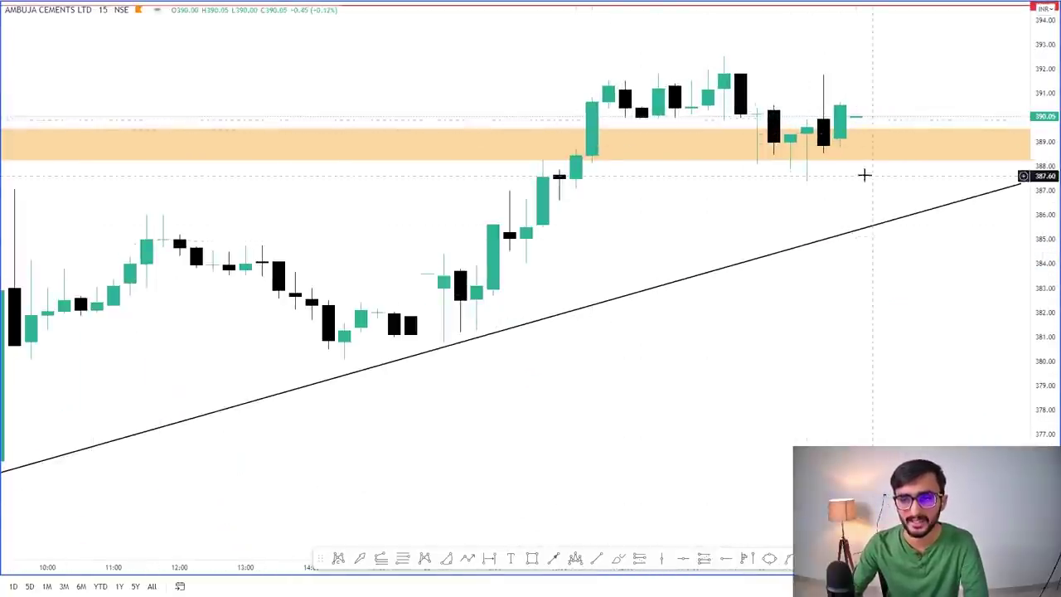
pyautogui.scroll(-5, 624, 174)
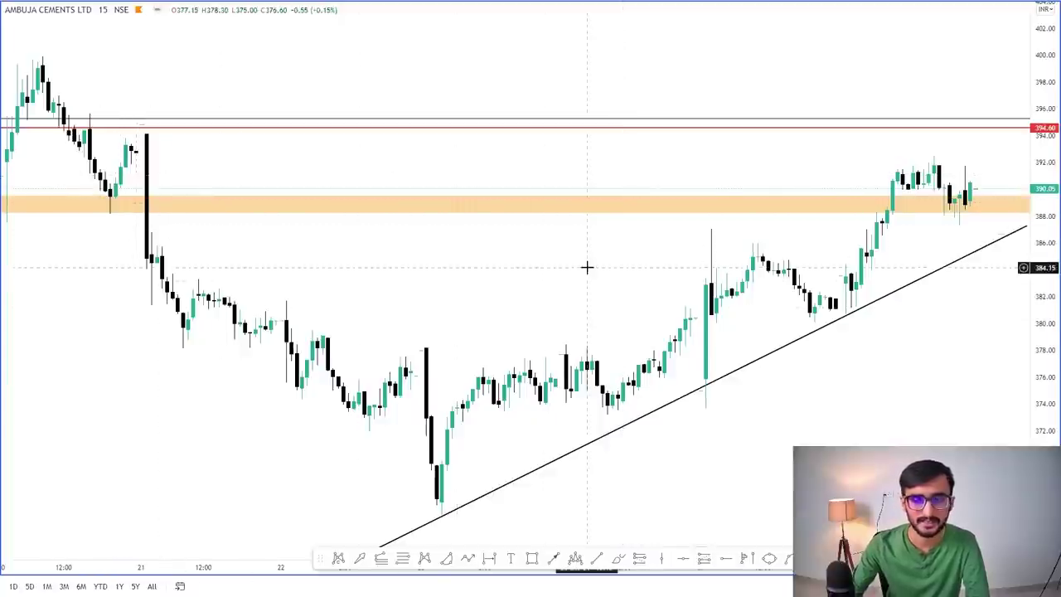
pyautogui.scroll(4, 704, 275)
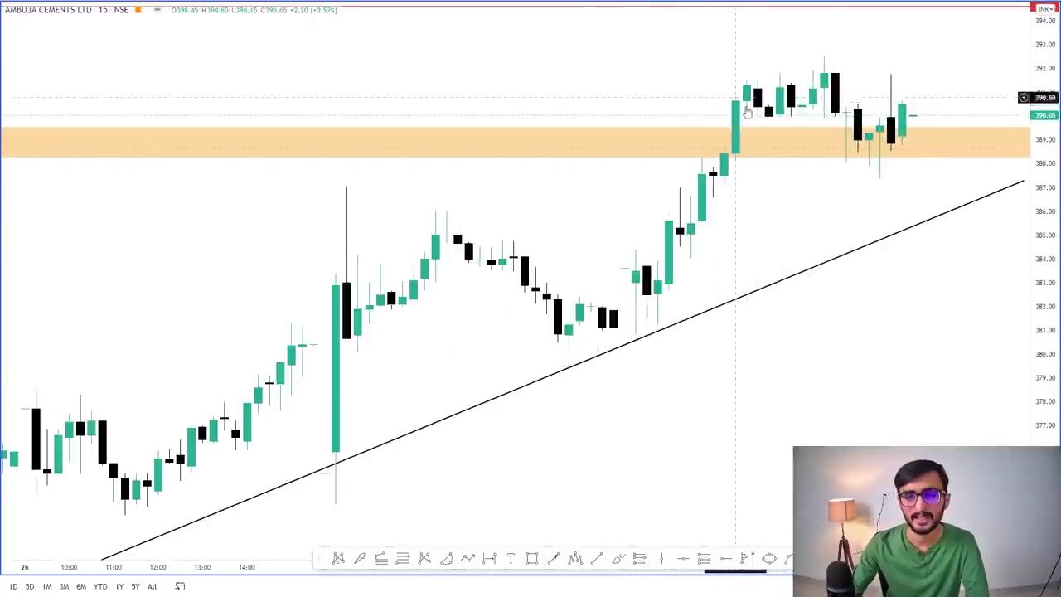
pyautogui.scroll(-4, 821, 160)
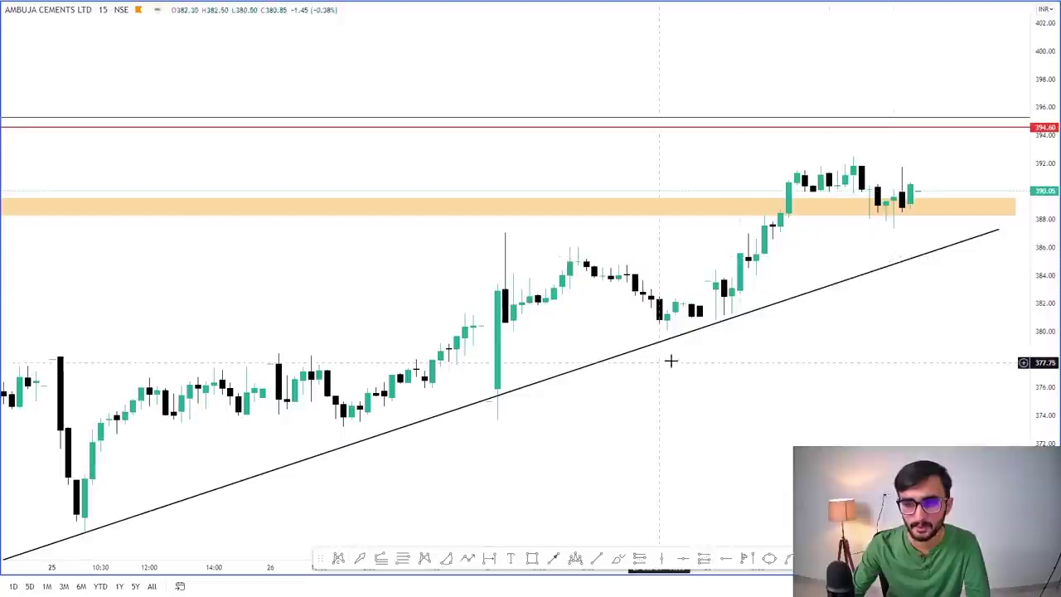
pyautogui.scroll(-1, 487, 509)
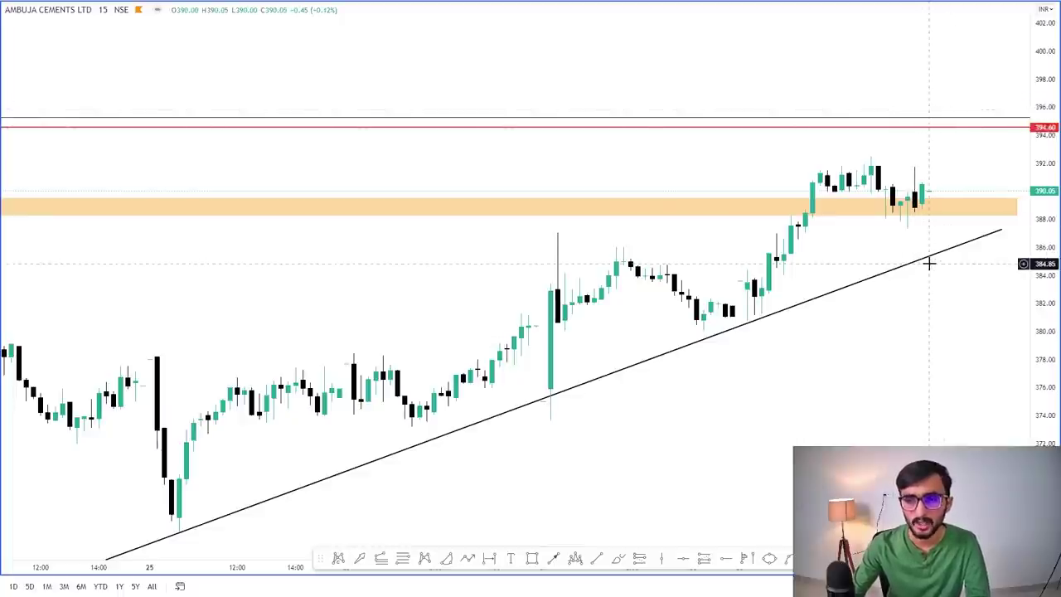
# Draw a narrow rectangle topped at about 385, from the tall-wick swing high to just past the end of the trendline.
pyautogui.click(532, 559)
pyautogui.moveTo(558, 261)
pyautogui.mouseDown()
pyautogui.moveTo(1014, 218)
pyautogui.moveTo(988, 286)
pyautogui.moveTo(1006, 268)
pyautogui.mouseUp()
pyautogui.click(994, 274)
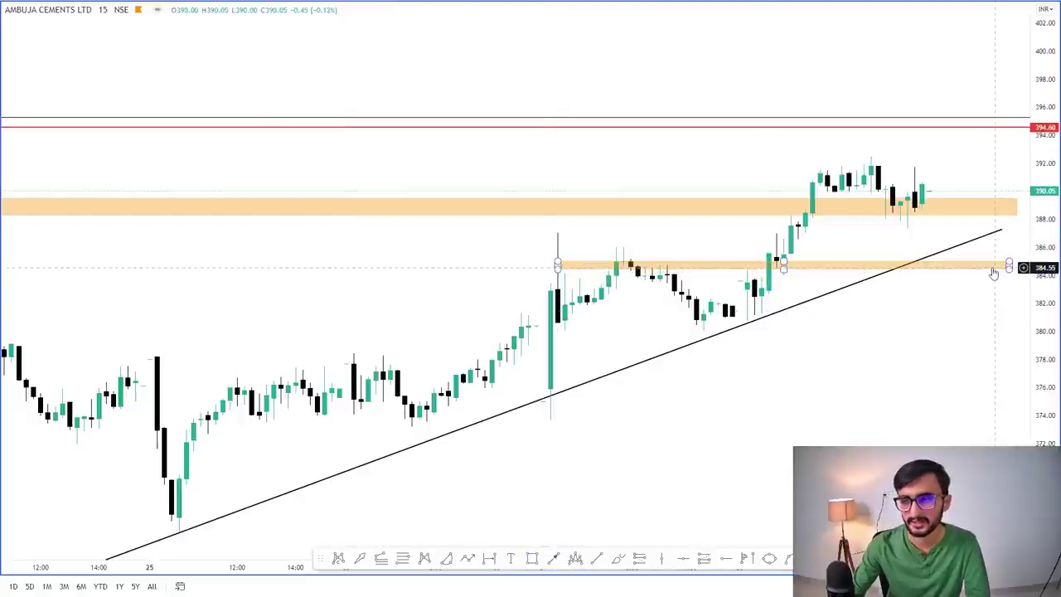
pyautogui.moveTo(1012, 272); pyautogui.dragTo(1000, 279)
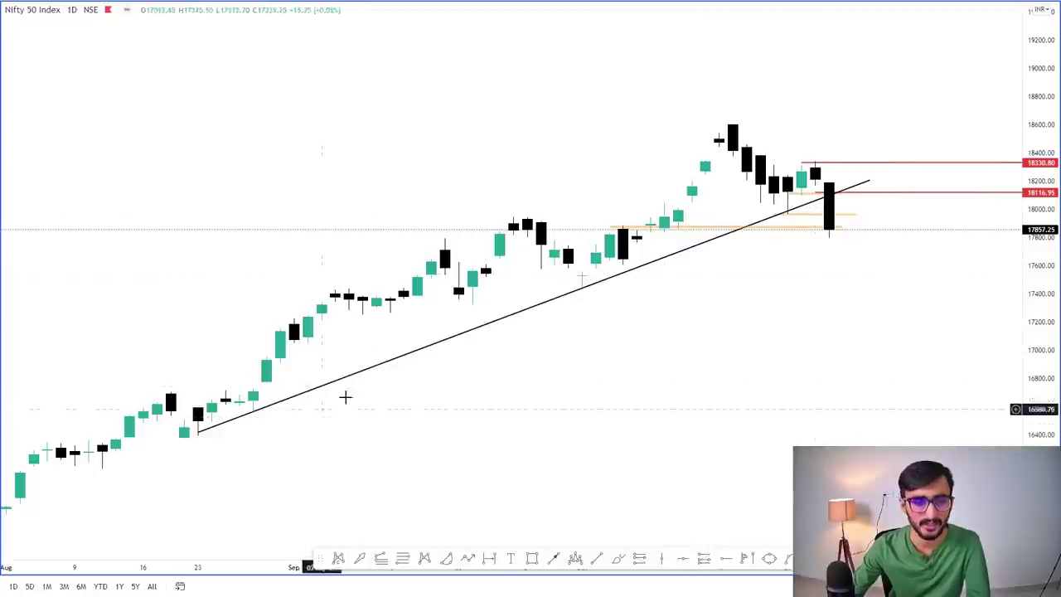
# Draw a support rectangle on the daily Nifty 50 chart, topped at about 17621, from the late-September lows to well past the latest candle.
pyautogui.scroll(5, 817, 216)
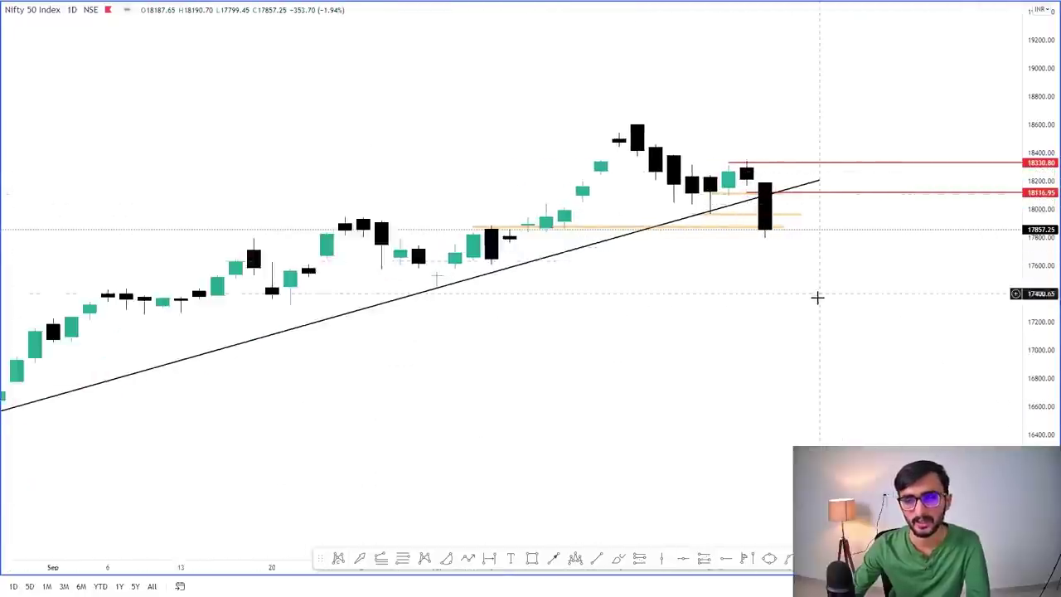
pyautogui.scroll(2, 810, 362)
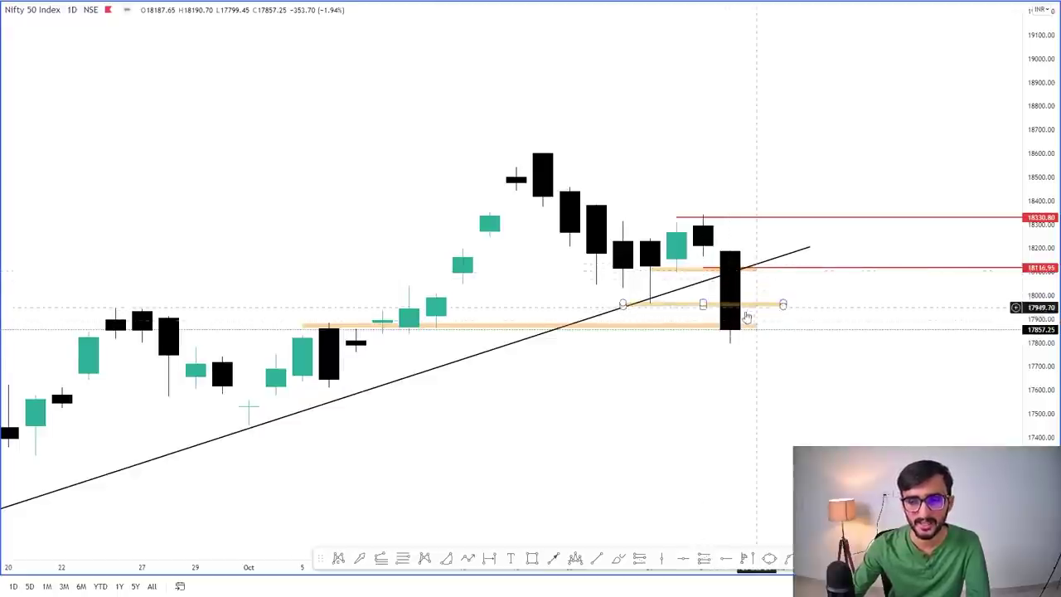
pyautogui.scroll(-3, 791, 360)
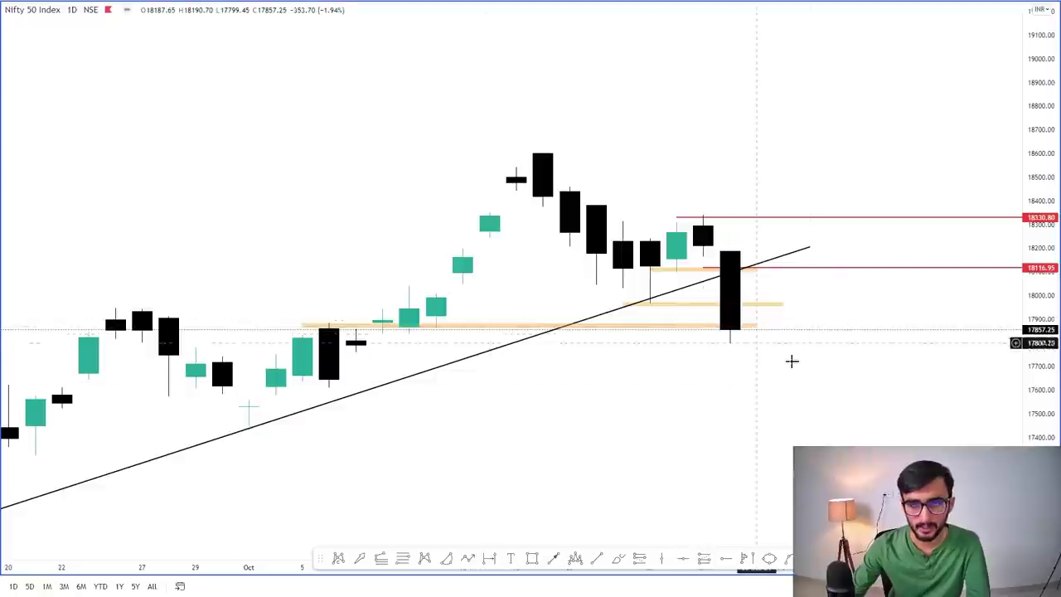
pyautogui.scroll(-3, 893, 416)
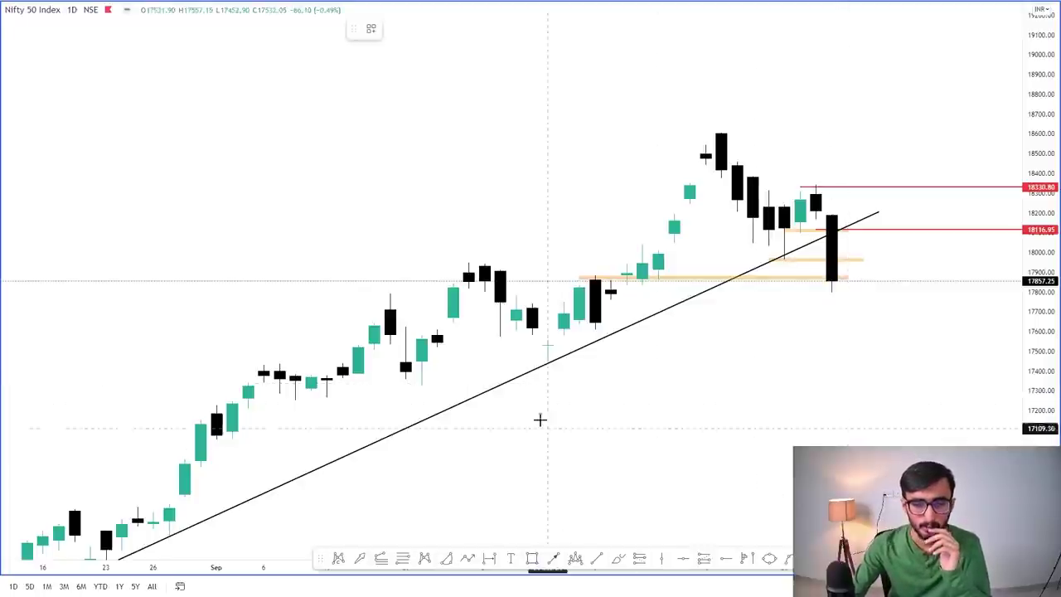
pyautogui.click(484, 328)
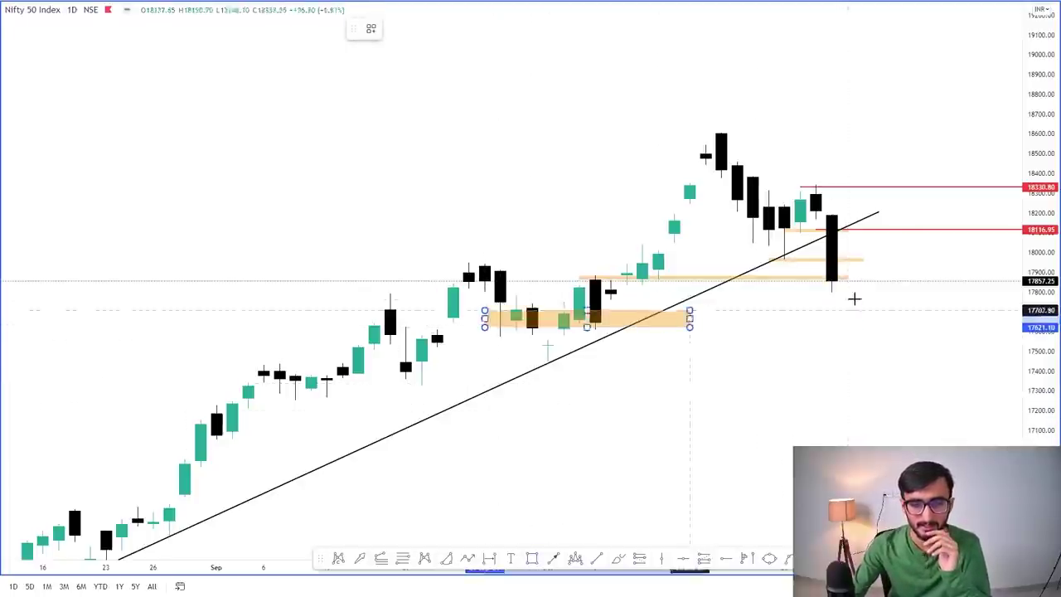
pyautogui.click(989, 335)
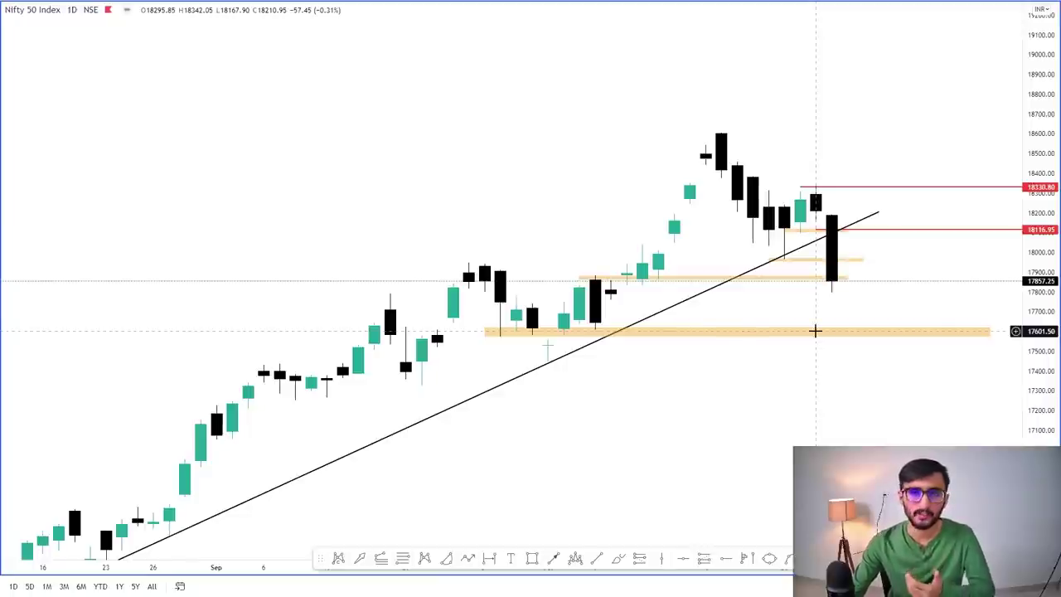
# Change the Nifty 50 chart interval to 1 hour and frame the whole rising trendline with the latest decline.
pyautogui.scroll(4, 814, 331)
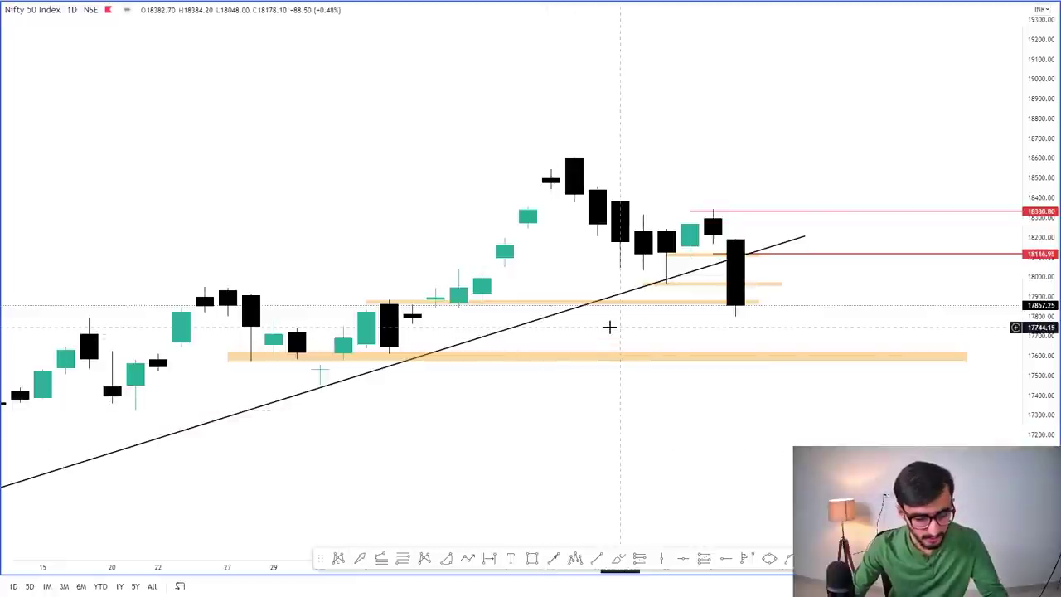
pyautogui.write('1H')
pyautogui.press('Return')
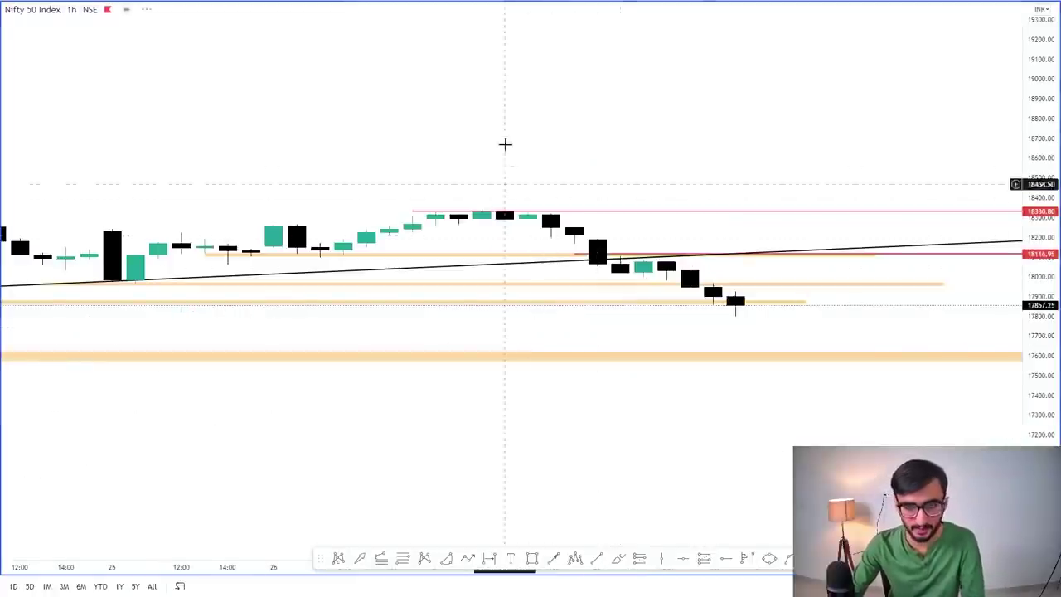
pyautogui.rightClick(509, 99)
pyautogui.click(533, 130)
pyautogui.scroll(-5, 539, 95)
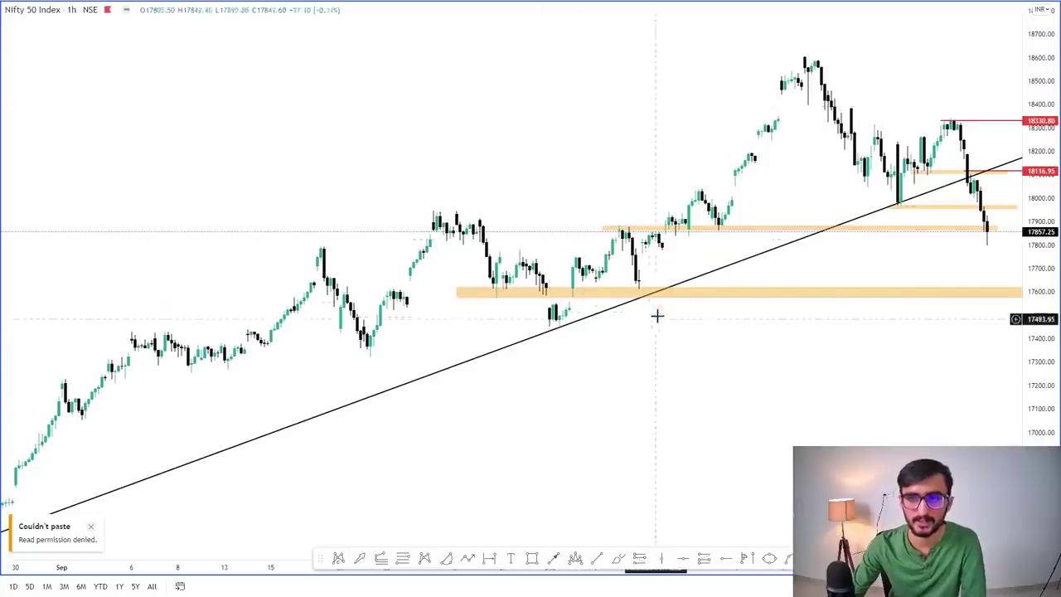
# Check the rebound against the decline from the Nifty peak using a temporary Fibonacci retracement from 18588.05 to 17947.55, and delete it.
pyautogui.scroll(2, 659, 303)
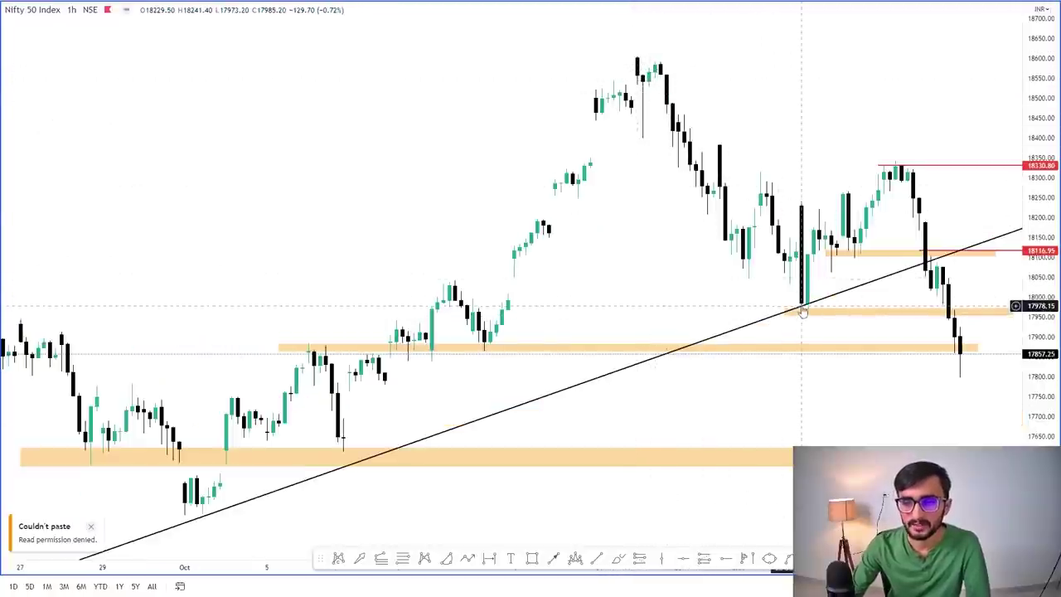
pyautogui.moveTo(853, 124); pyautogui.dragTo(678, 130)
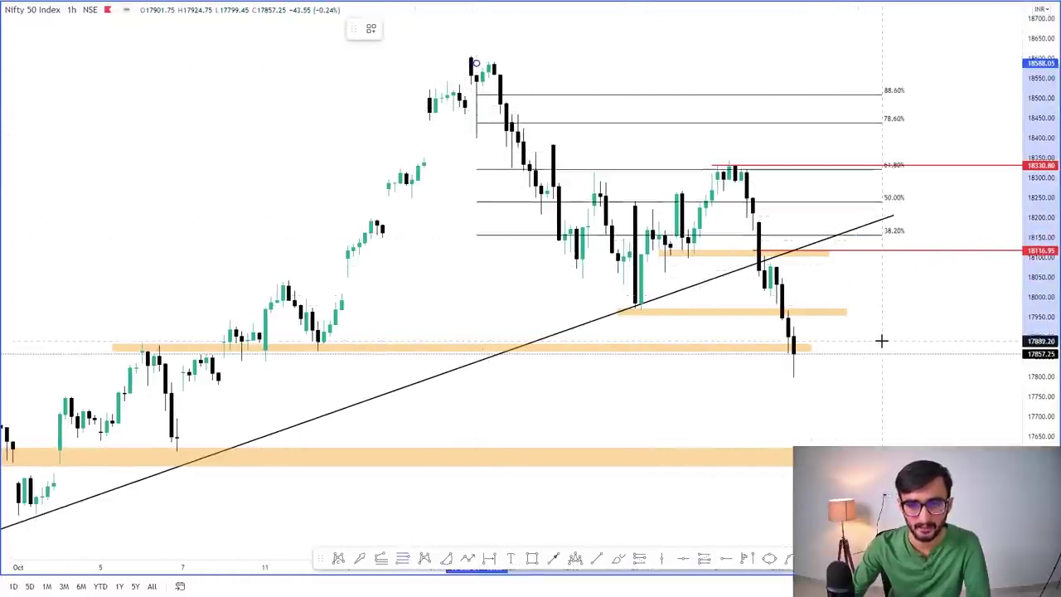
pyautogui.click(905, 318)
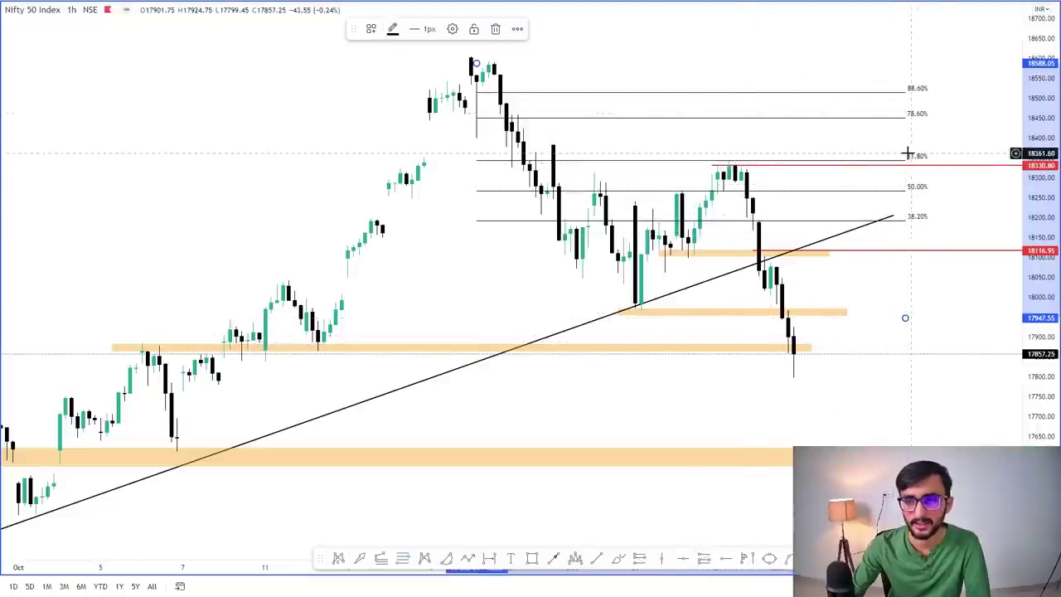
pyautogui.click(727, 154)
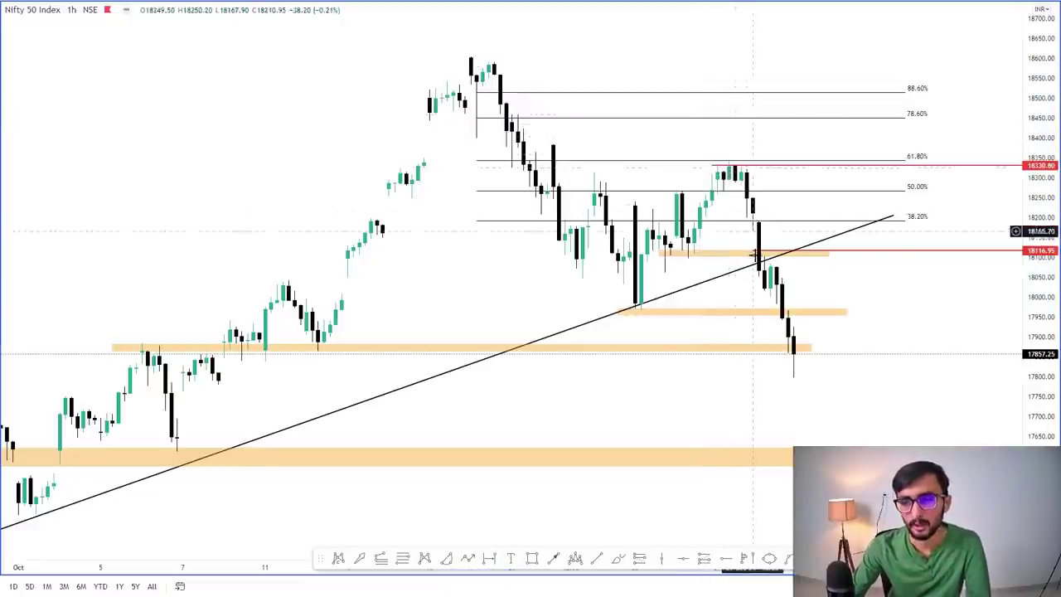
pyautogui.hscroll(2, 837, 242)
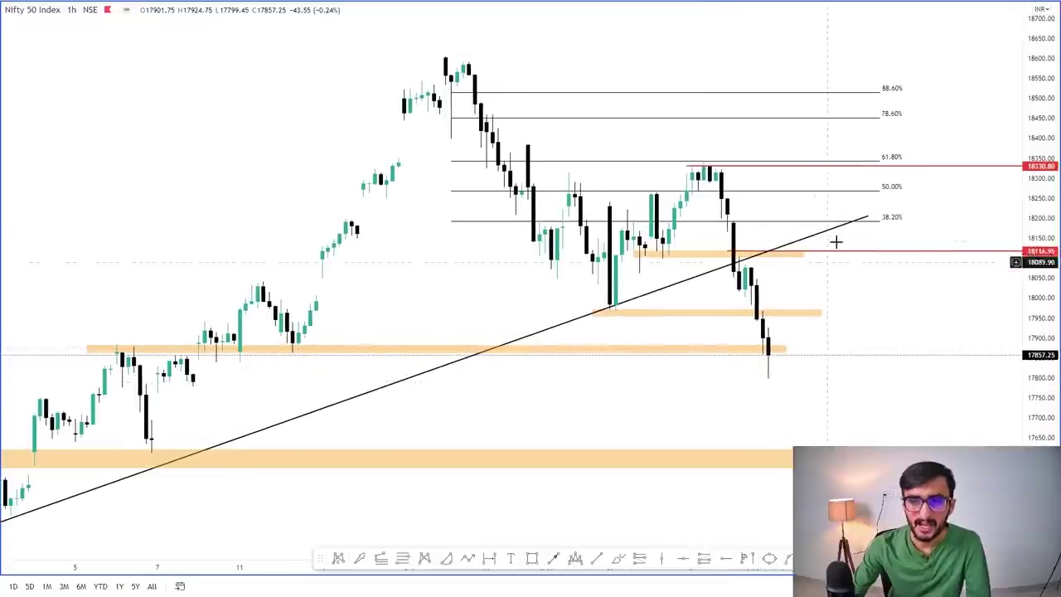
pyautogui.click(877, 222)
pyautogui.press('Delete')
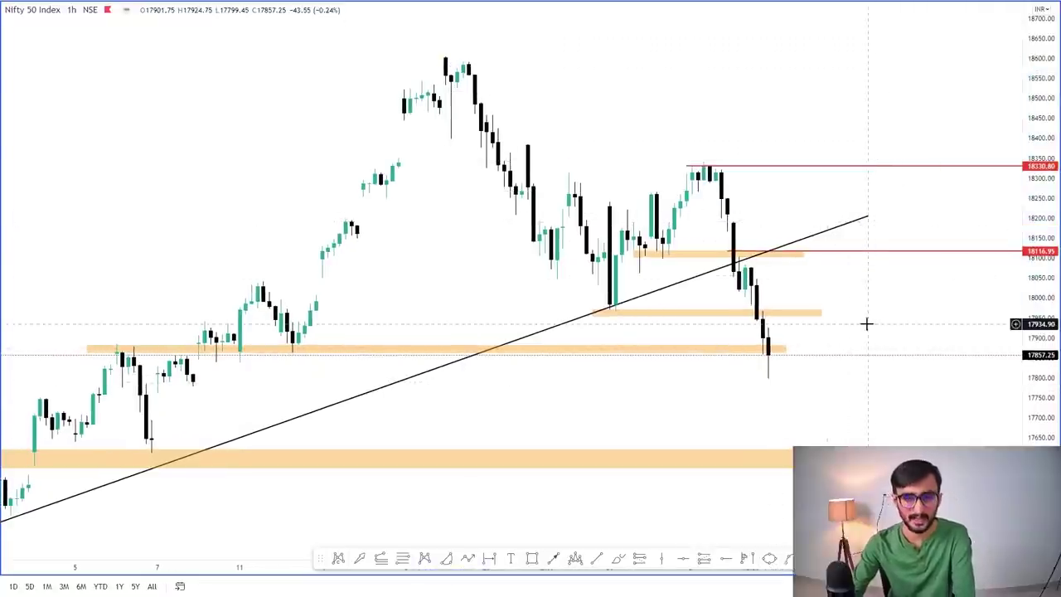
# Draw a Fibonacci retracement with extension levels from the swing low at 17968.10 to the swing high at 18334.85.
pyautogui.click(575, 310)
pyautogui.click(885, 165)
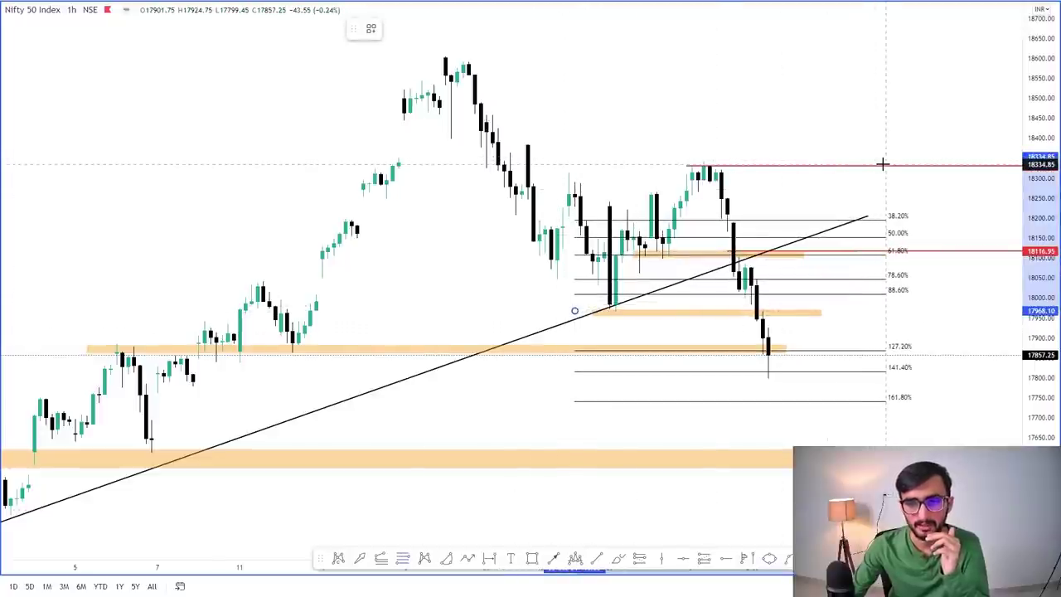
# Draw a support rectangle from about 17740 to 17765 at the 161.8% extension, reaching past the latest candle, and delete the Fibonacci retracement.
pyautogui.click(870, 128)
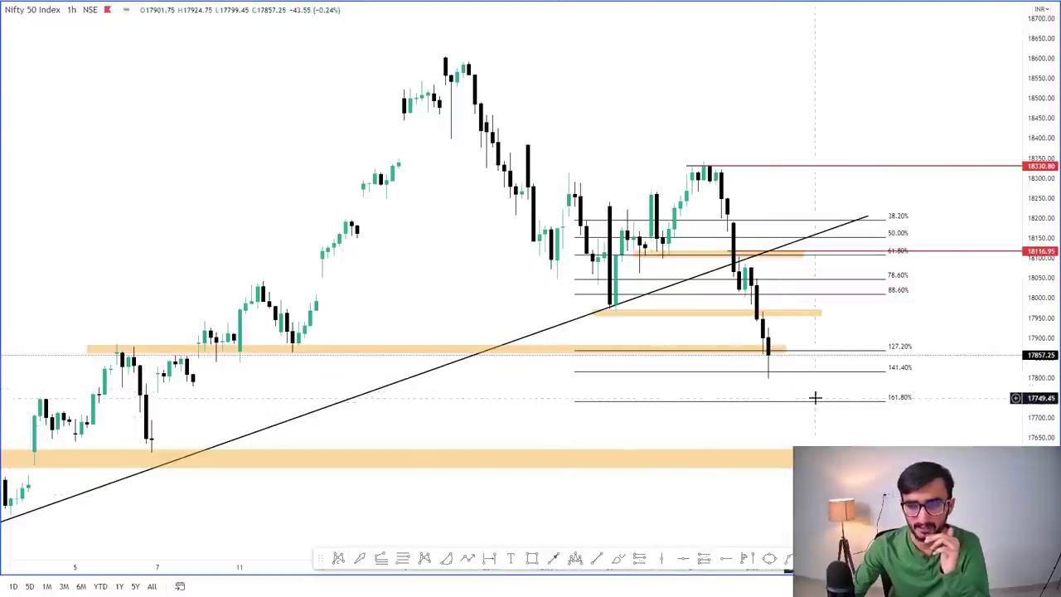
pyautogui.click(531, 561)
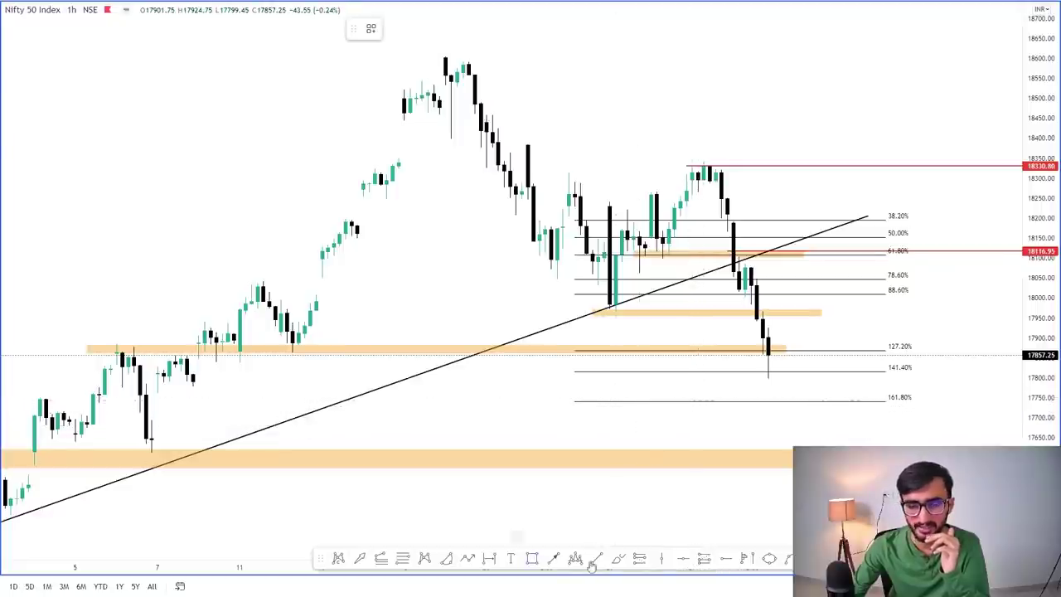
pyautogui.click(527, 402)
pyautogui.click(763, 382)
pyautogui.moveTo(762, 383); pyautogui.dragTo(897, 393)
pyautogui.click(889, 346)
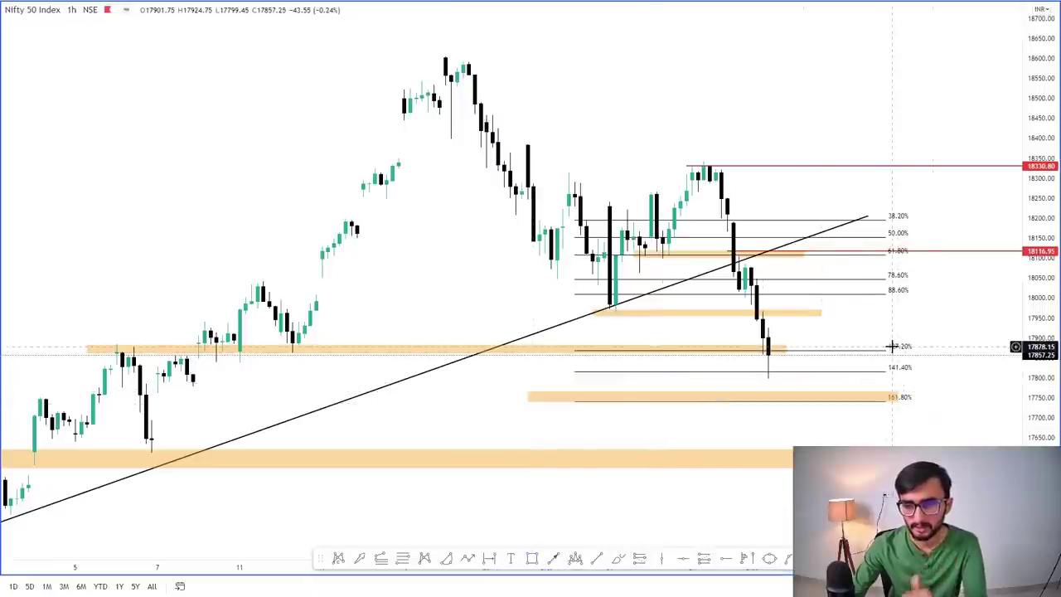
pyautogui.click(898, 349)
pyautogui.press('Delete')
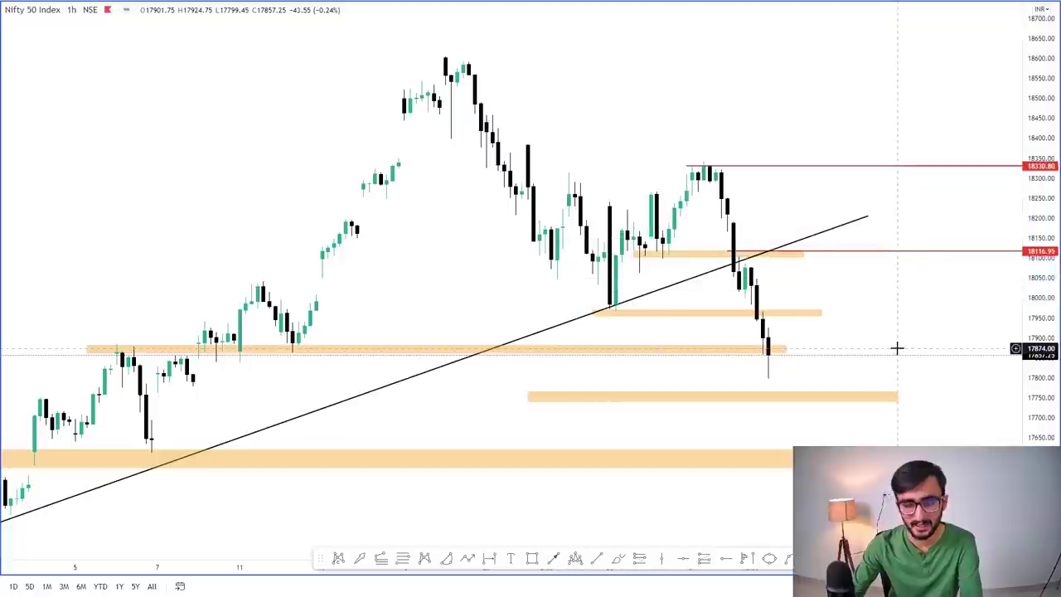
# Draw a rising trendline from the September swing low at 17332.55 through the early-October low, ending at about 17817 beyond the latest candle.
pyautogui.scroll(-3, 898, 348)
pyautogui.scroll(-5, 1013, 362)
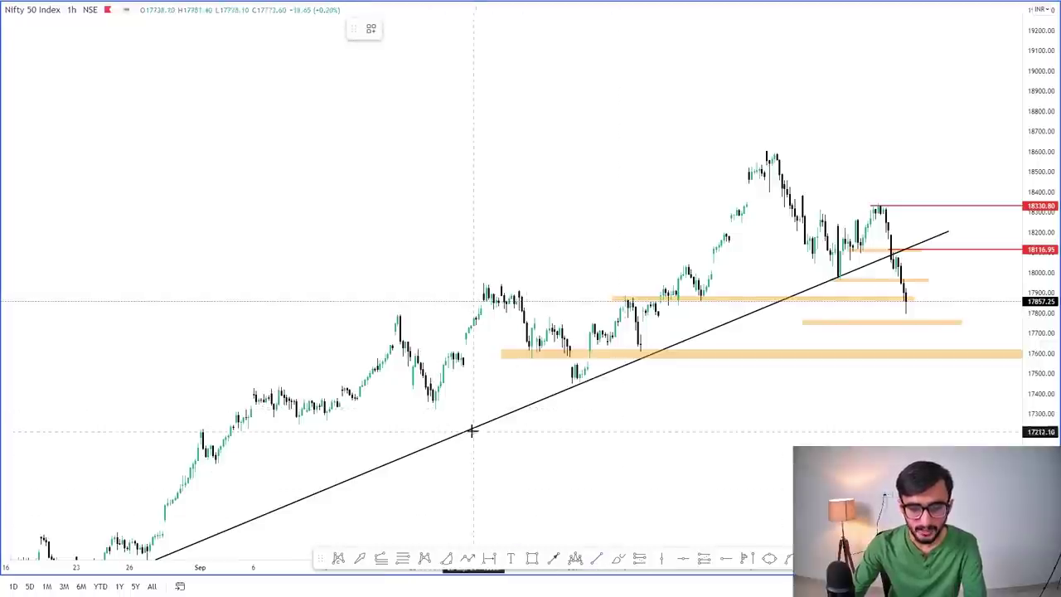
pyautogui.click(436, 407)
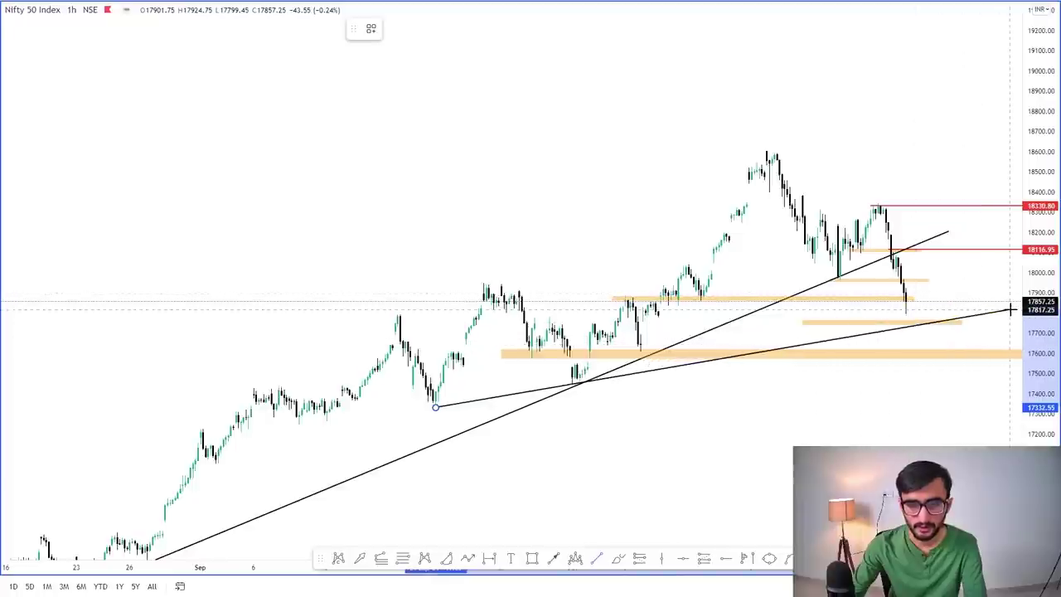
pyautogui.click(1011, 310)
pyautogui.click(735, 467)
# Examine where the new Nifty 50 trendline meets the support rectangle below the latest candle, and the wider support zone beneath it.
pyautogui.scroll(5, 1018, 431)
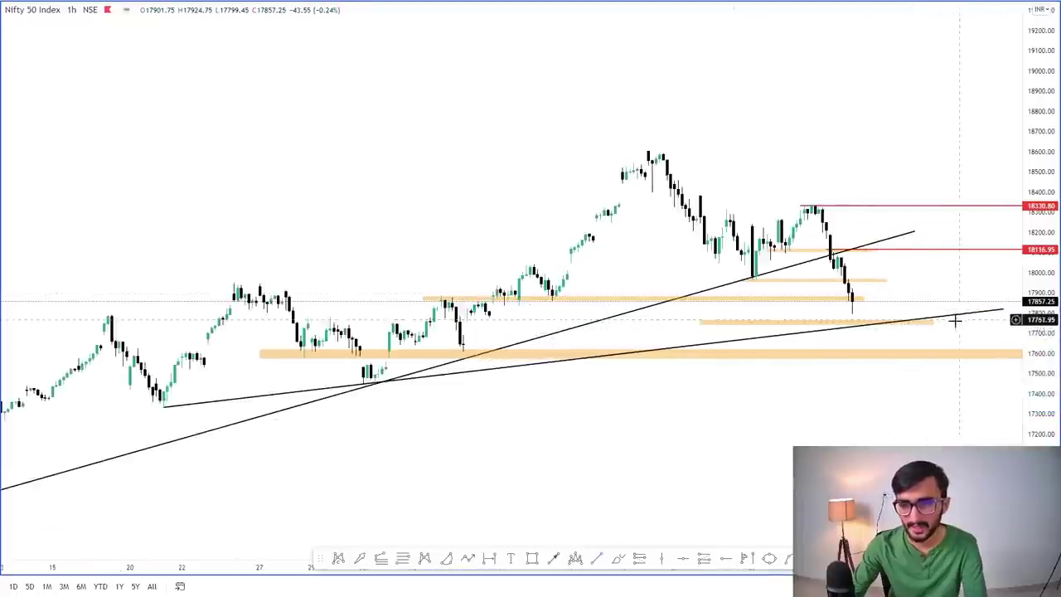
pyautogui.moveTo(1016, 387); pyautogui.dragTo(978, 185)
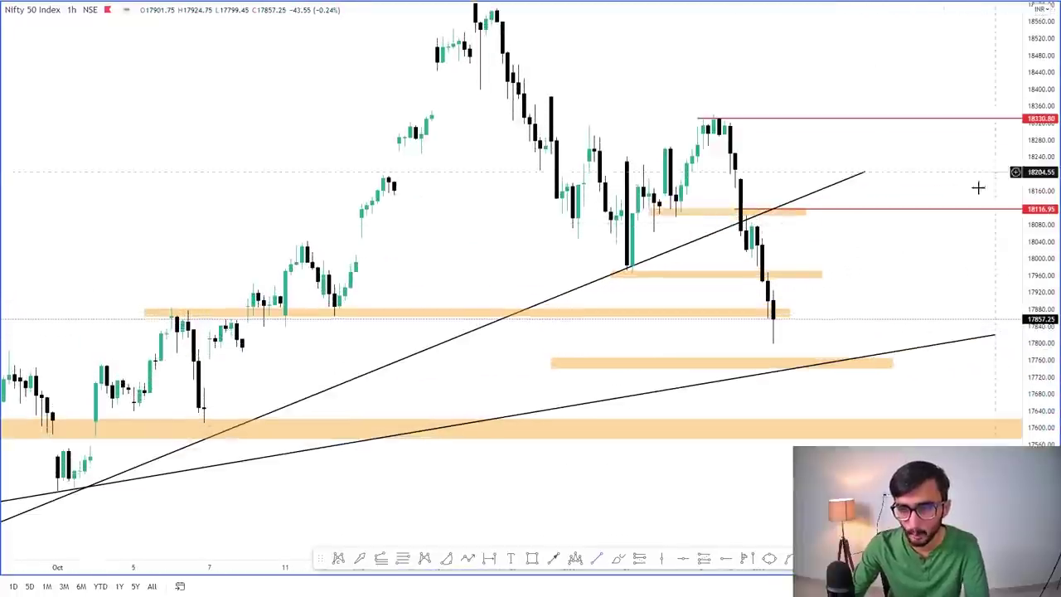
pyautogui.click(786, 363)
pyautogui.click(680, 417)
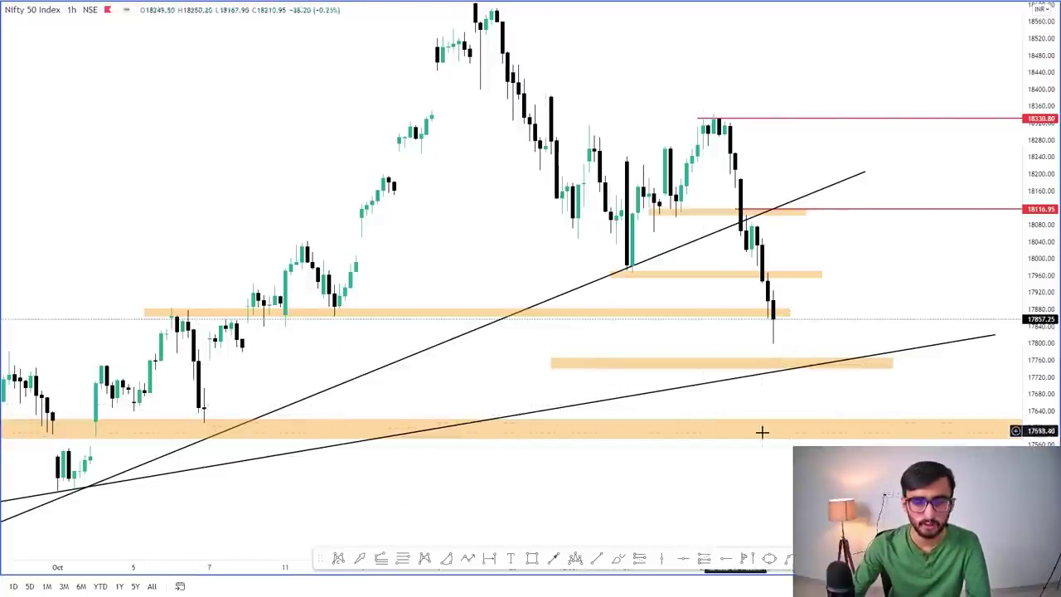
pyautogui.click(802, 362)
pyautogui.click(787, 394)
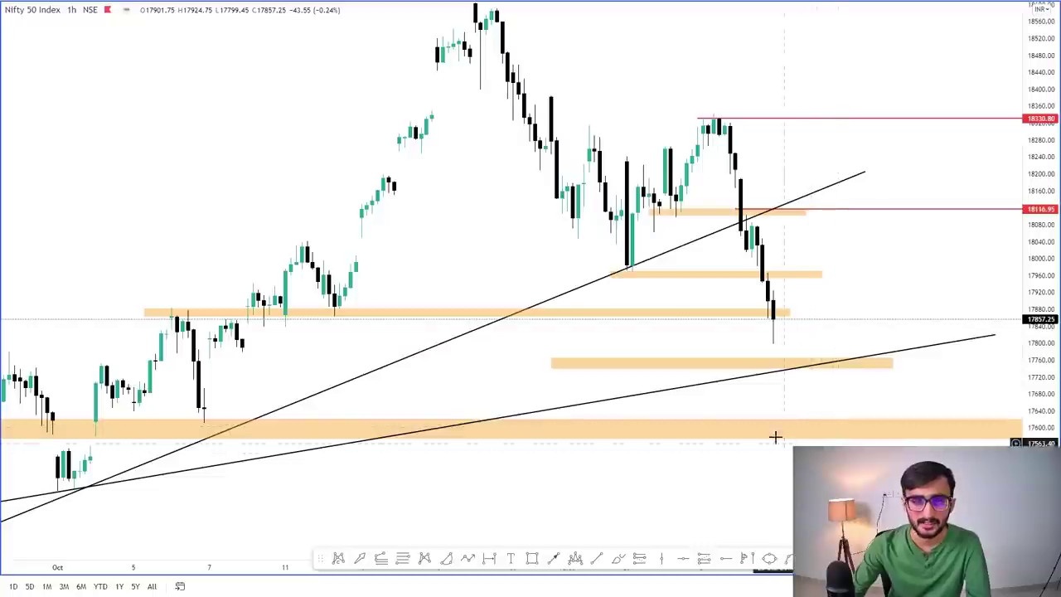
pyautogui.moveTo(1040, 331); pyautogui.dragTo(1040, 389)
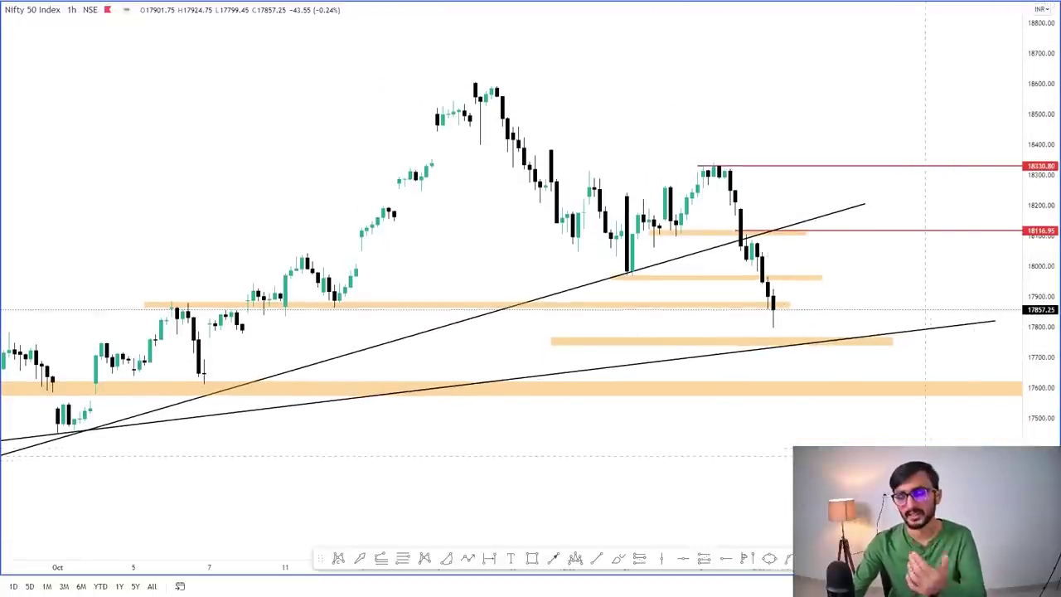
# Switch to the 1-hour NIFTY BANK chart and examine the latest decline against its rising trendline, orange support zone and triangle breakdown.
pyautogui.scroll(-2, 926, 456)
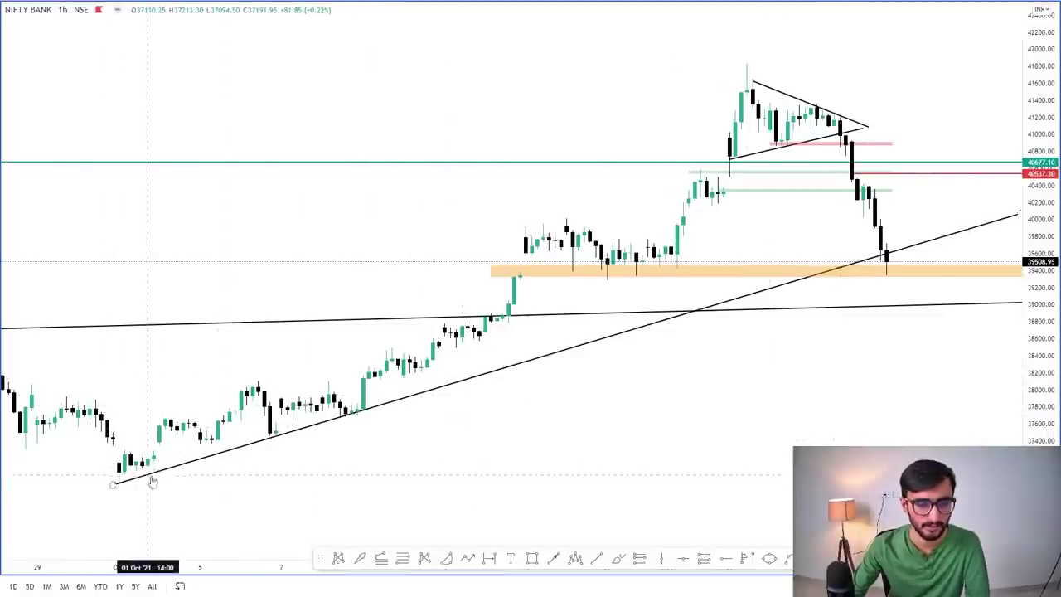
pyautogui.hscroll(5, 1000, 249)
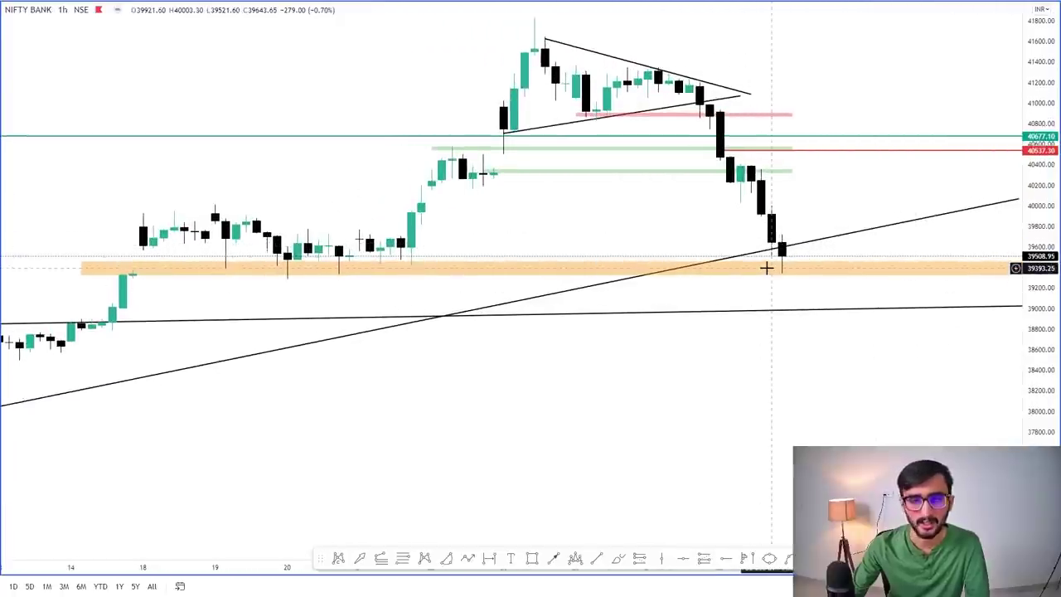
pyautogui.moveTo(798, 349); pyautogui.dragTo(819, 405)
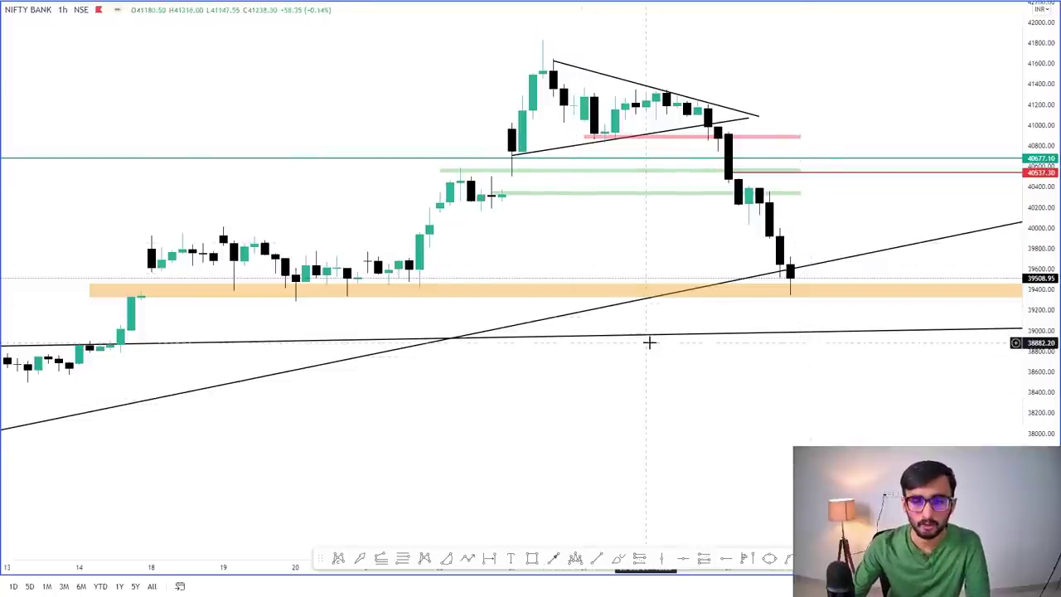
pyautogui.scroll(-1, 697, 373)
pyautogui.scroll(-1, 684, 394)
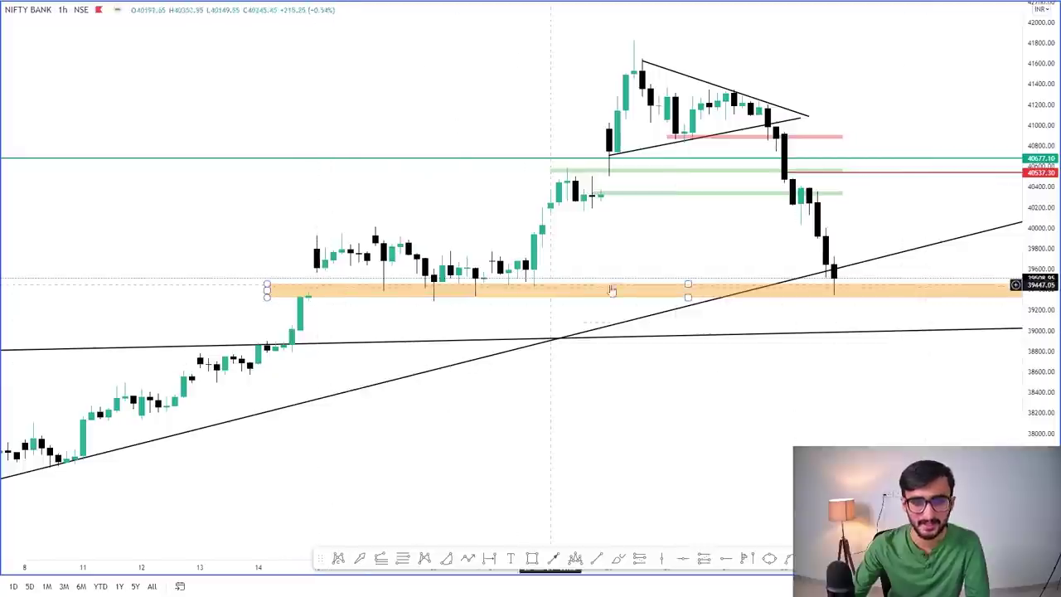
pyautogui.scroll(1, 713, 410)
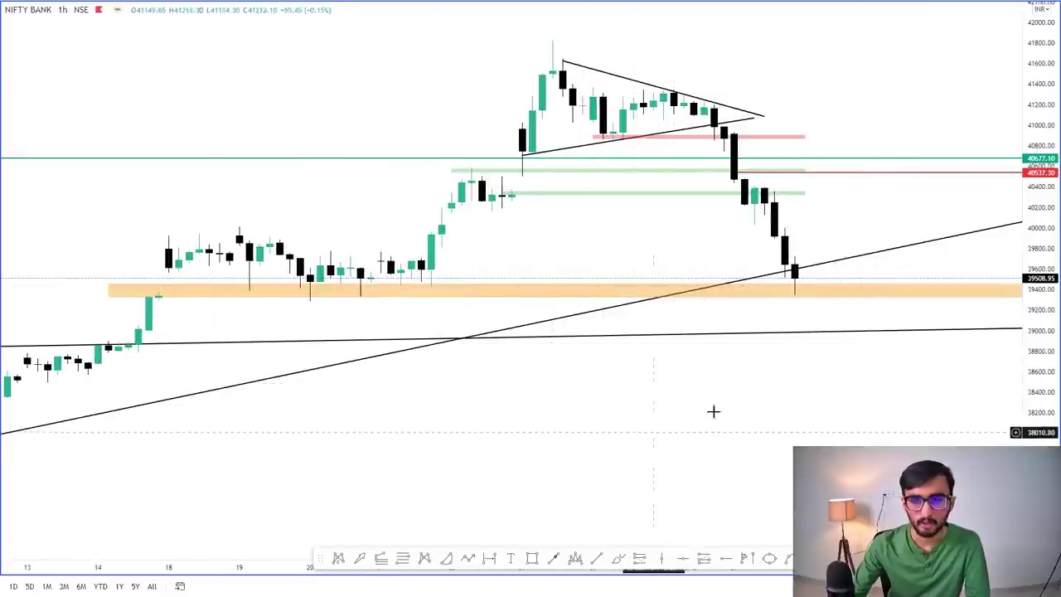
pyautogui.click(800, 301)
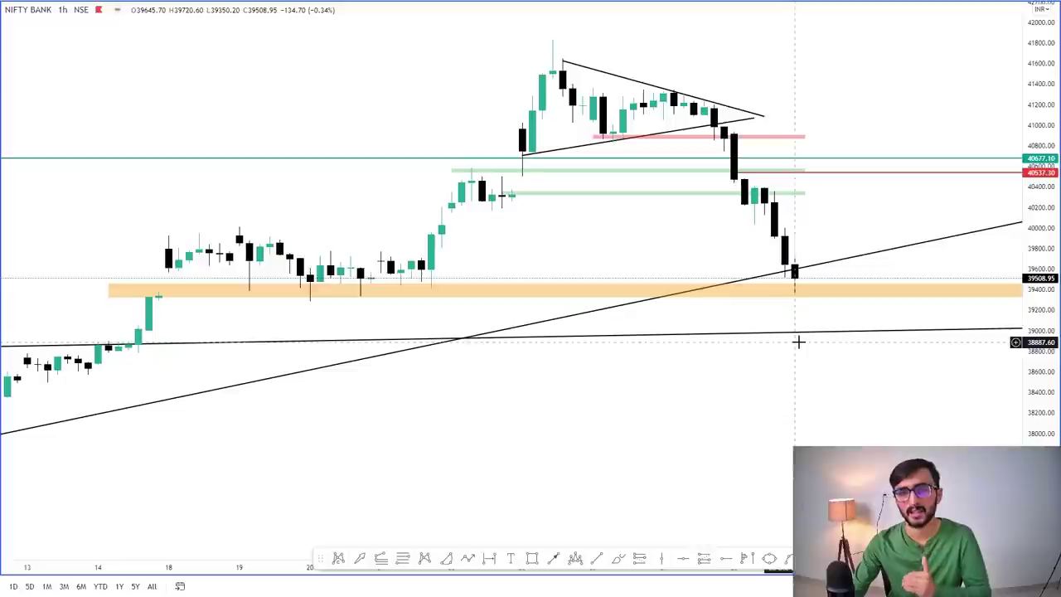
pyautogui.scroll(-1, 799, 341)
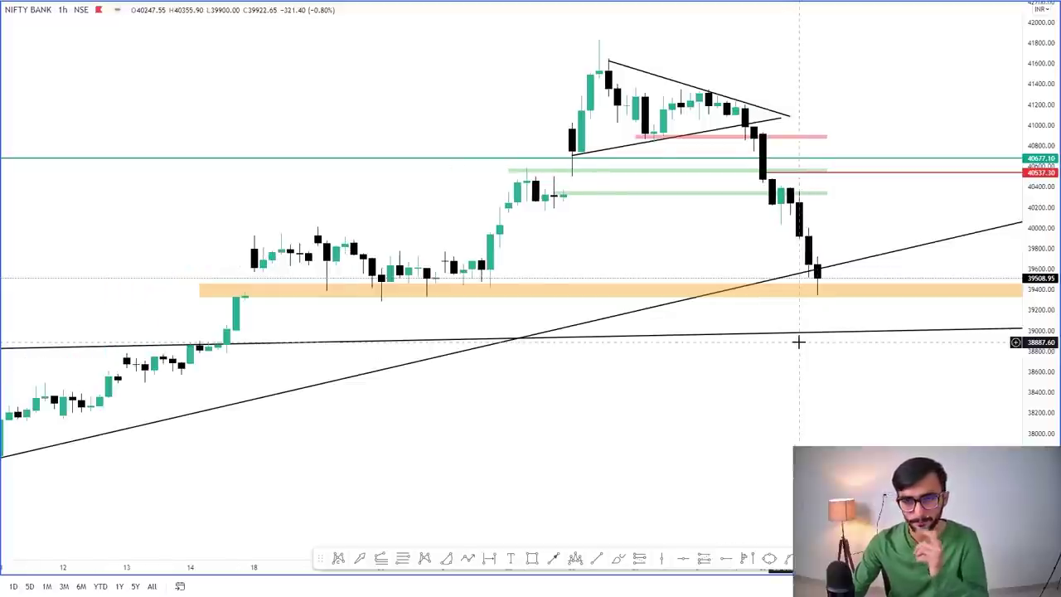
pyautogui.scroll(3, 798, 342)
pyautogui.moveTo(781, 213); pyautogui.dragTo(850, 285)
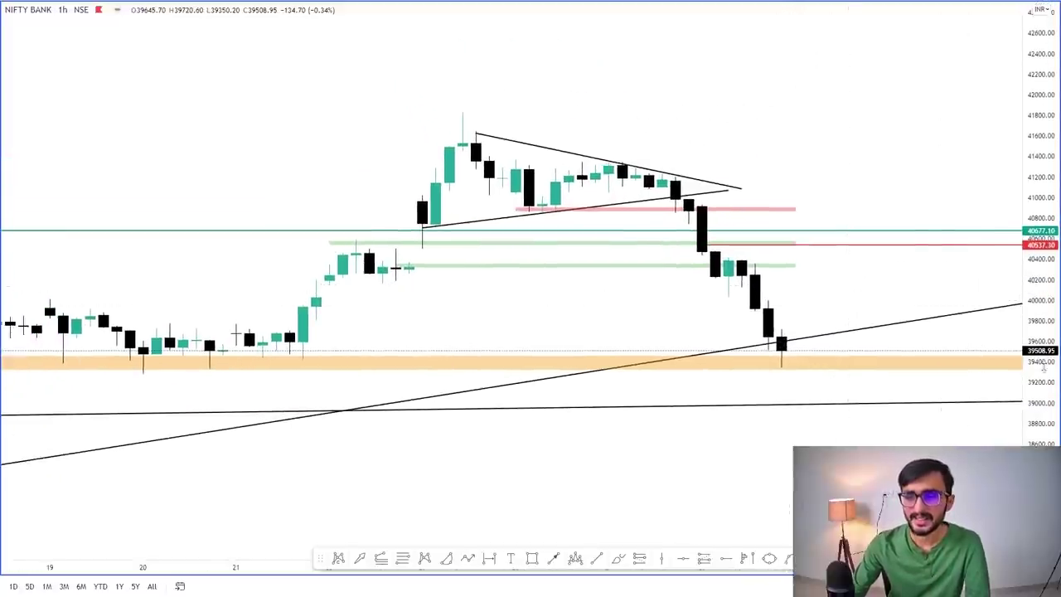
pyautogui.moveTo(1043, 368); pyautogui.dragTo(1043, 328)
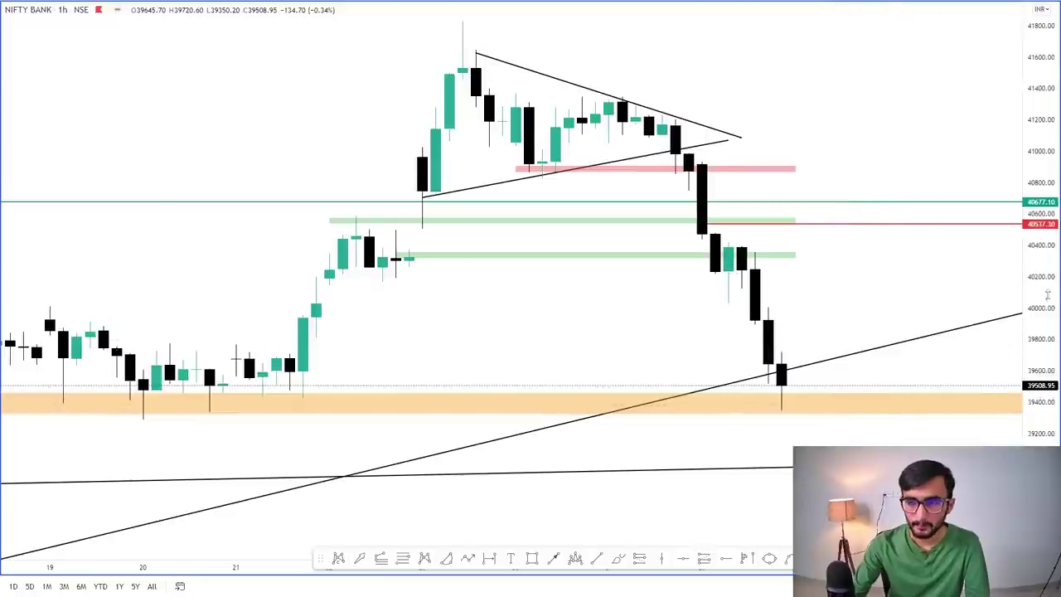
pyautogui.moveTo(1037, 286); pyautogui.dragTo(1036, 349)
pyautogui.scroll(-2, 862, 430)
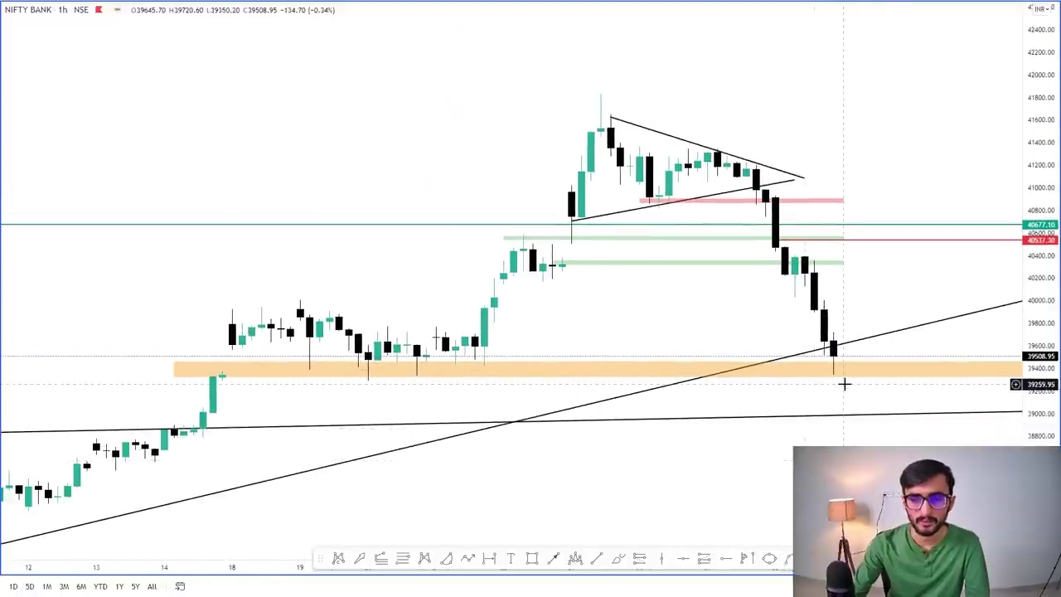